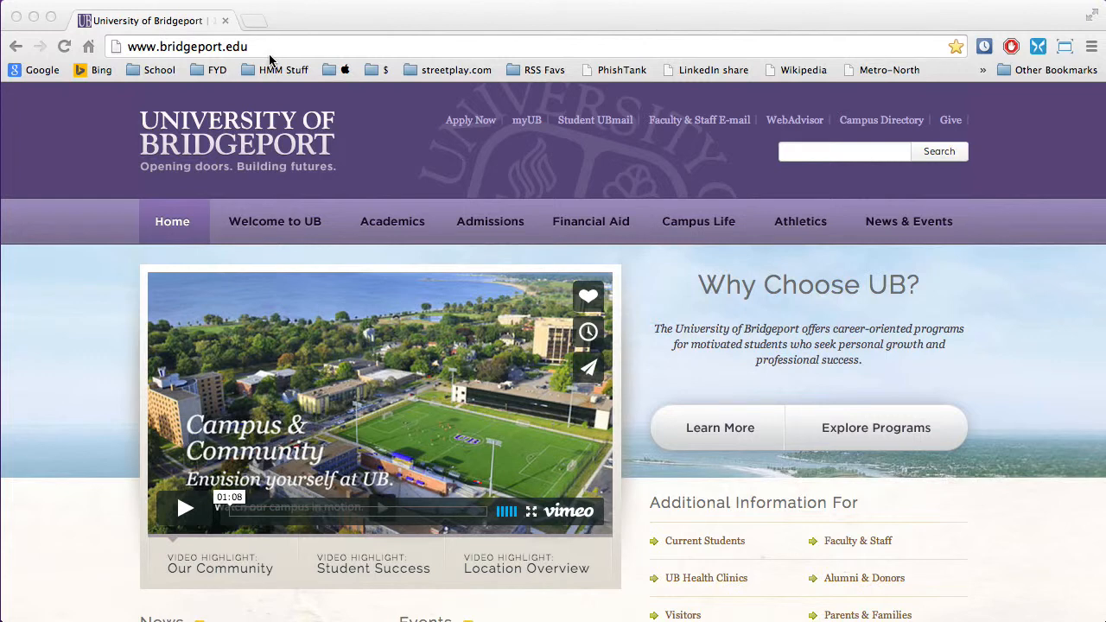
Go to the bookmarked UB Canvas home page and open the instructor's sandbox course
click(154, 70)
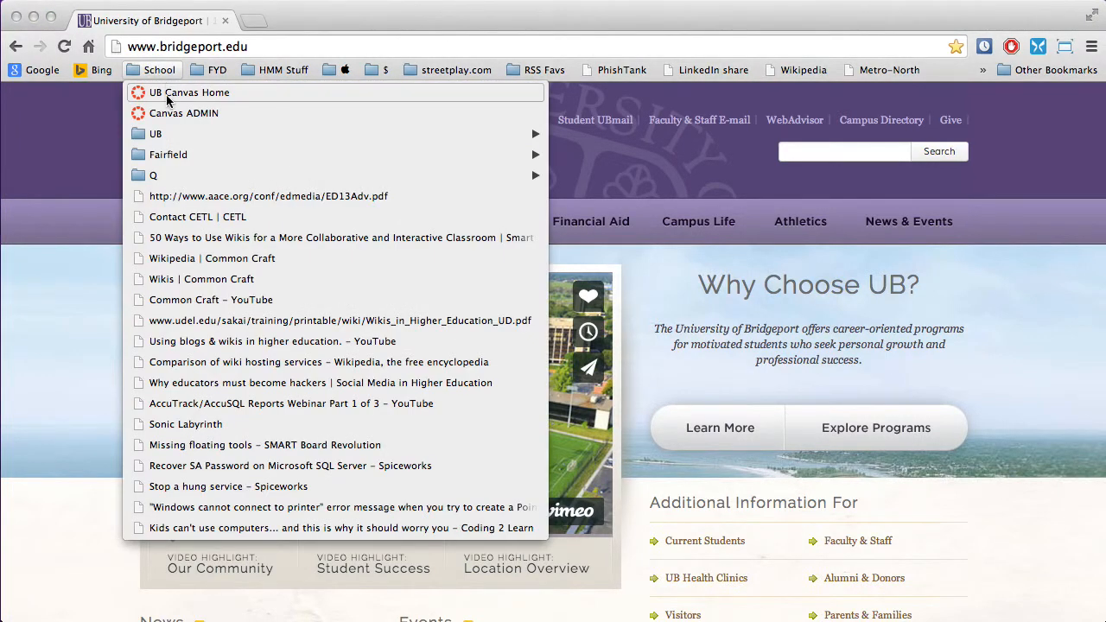
click(171, 98)
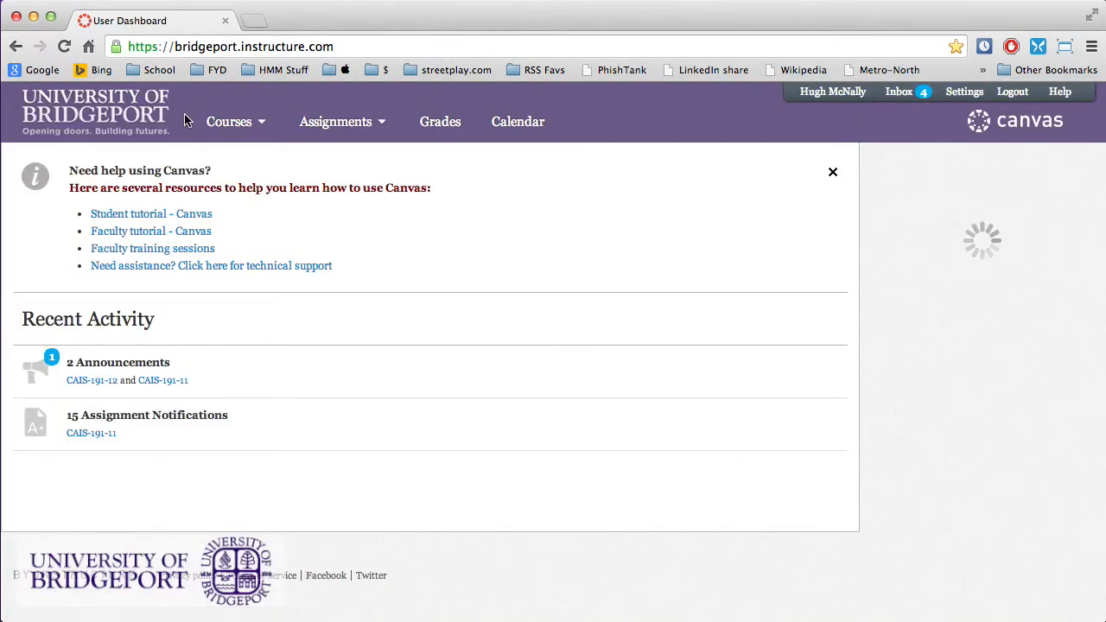
mouse_move(236, 127)
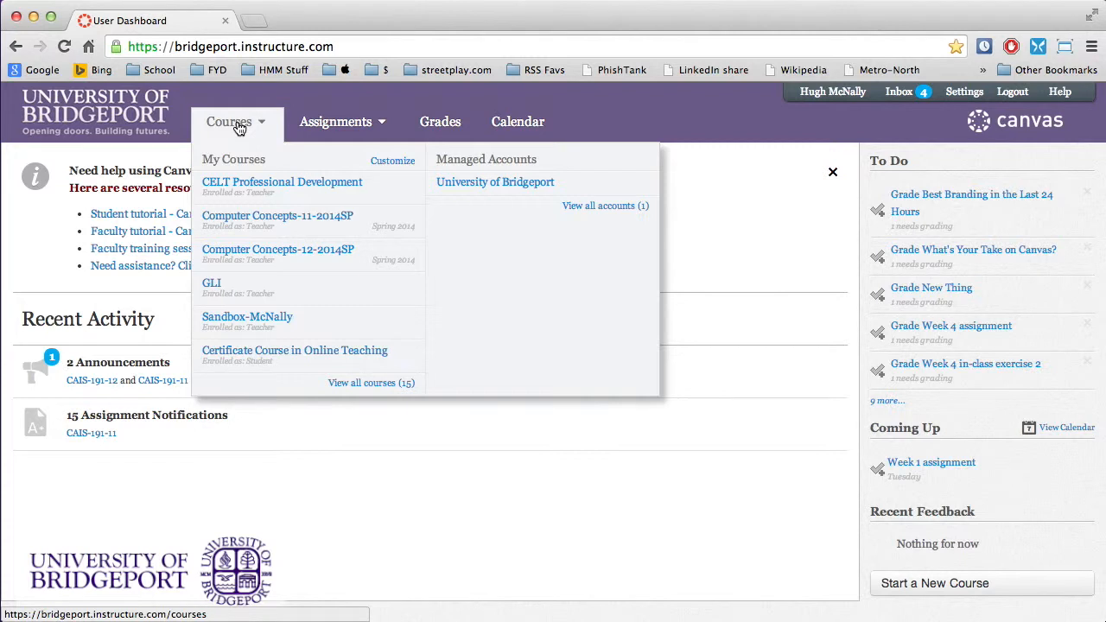
click(302, 320)
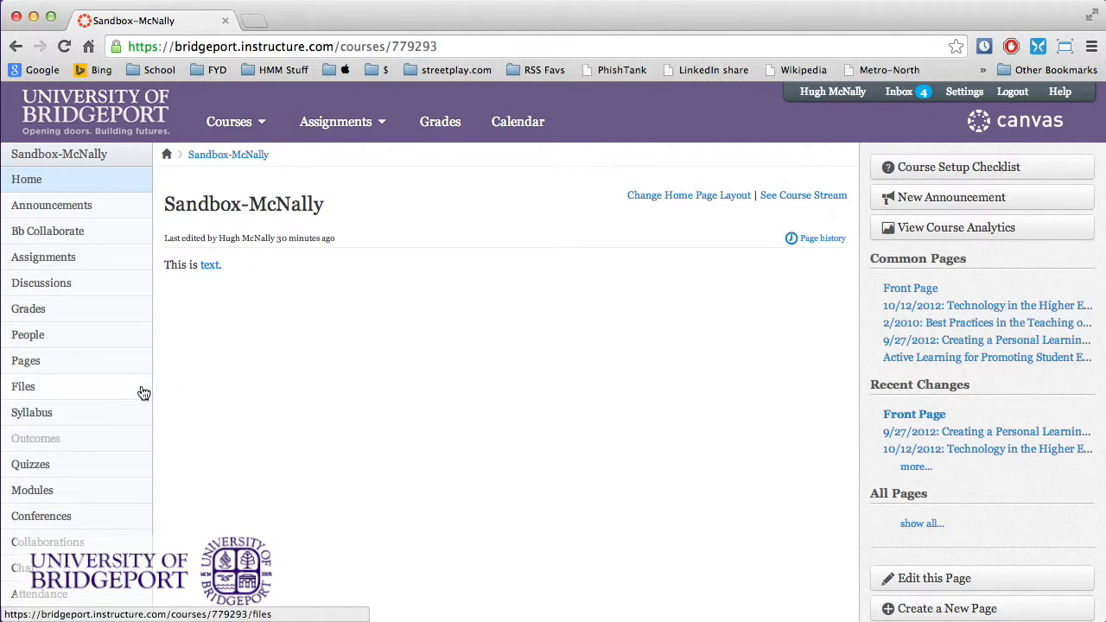
Open the sandbox course's settings and save its course navigation item list with Bb Collaborate among the visible items
scroll(140, 390, down, 3)
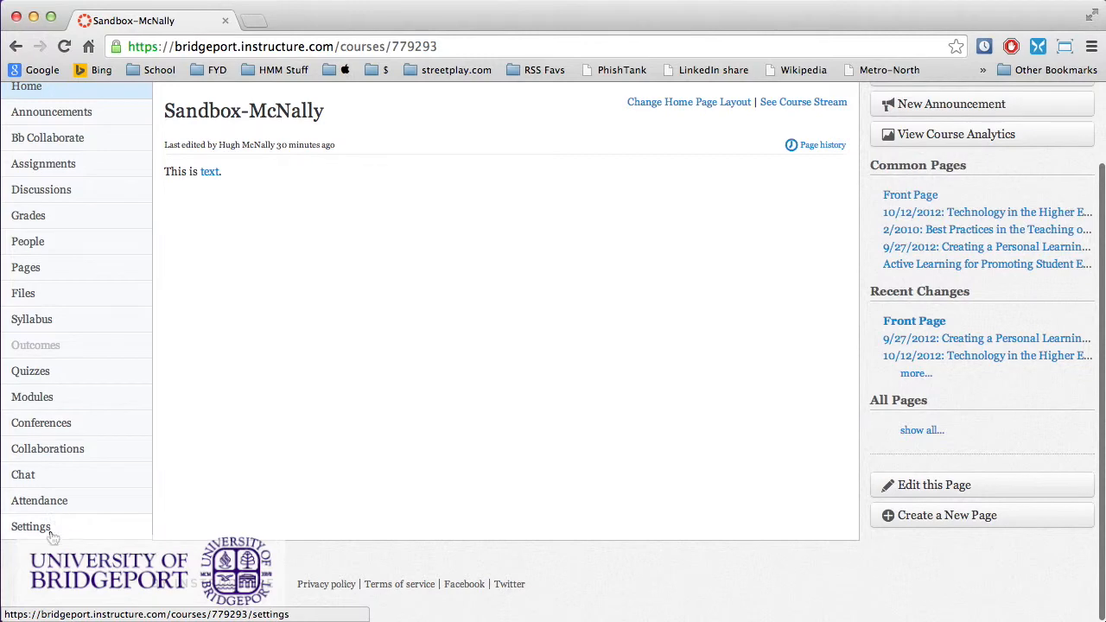
click(51, 535)
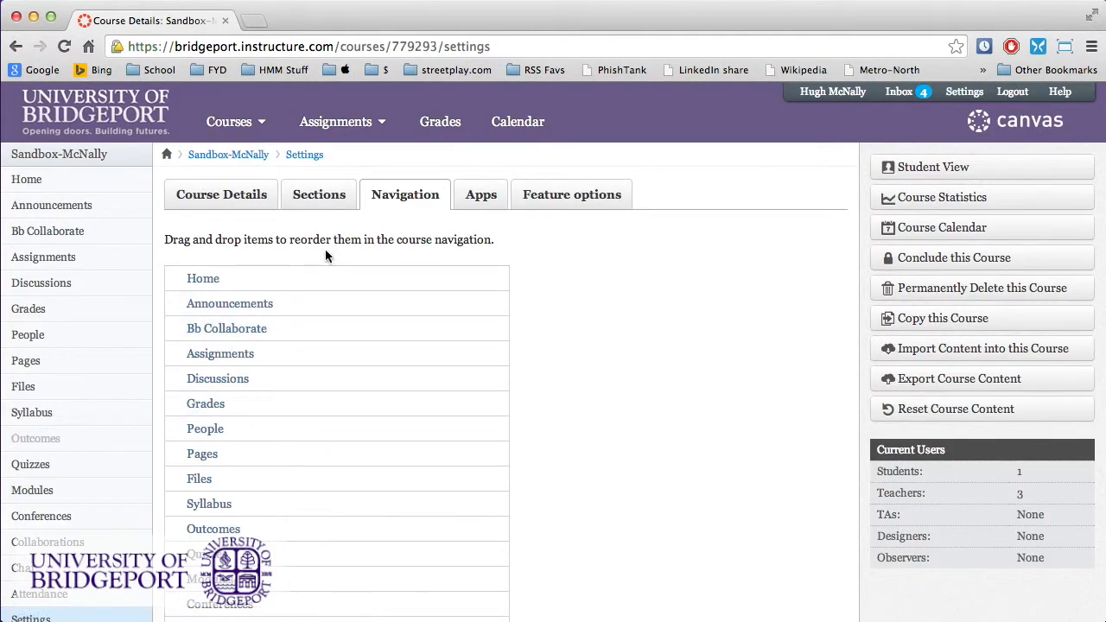
click(316, 194)
click(398, 193)
drag(291, 325, 354, 349)
scroll(600, 380, down, 1)
scroll(600, 384, down, 5)
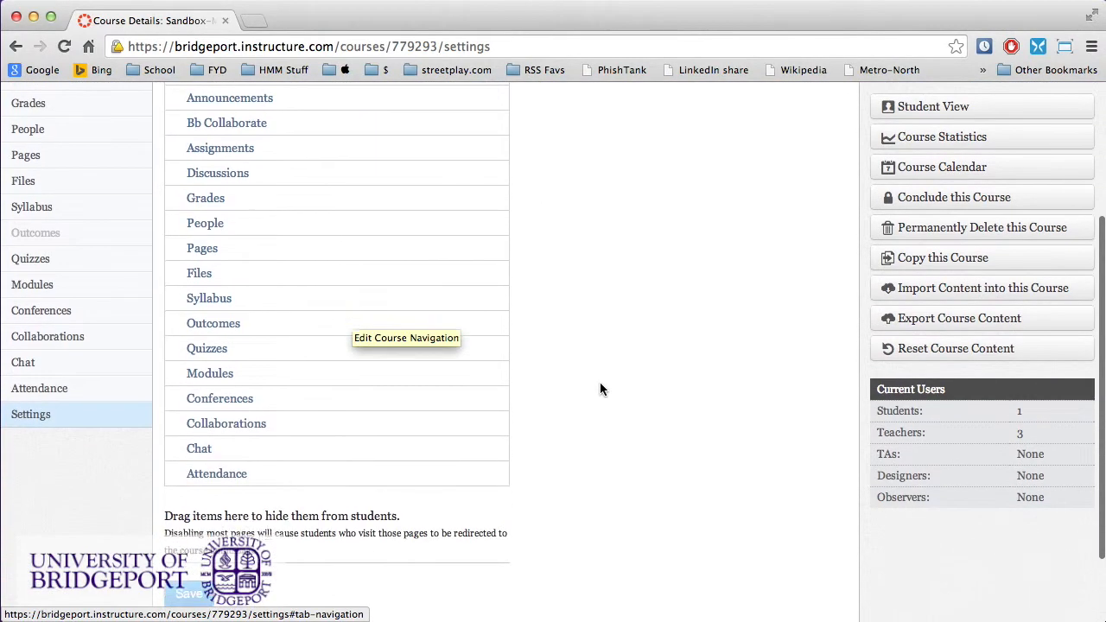
click(190, 499)
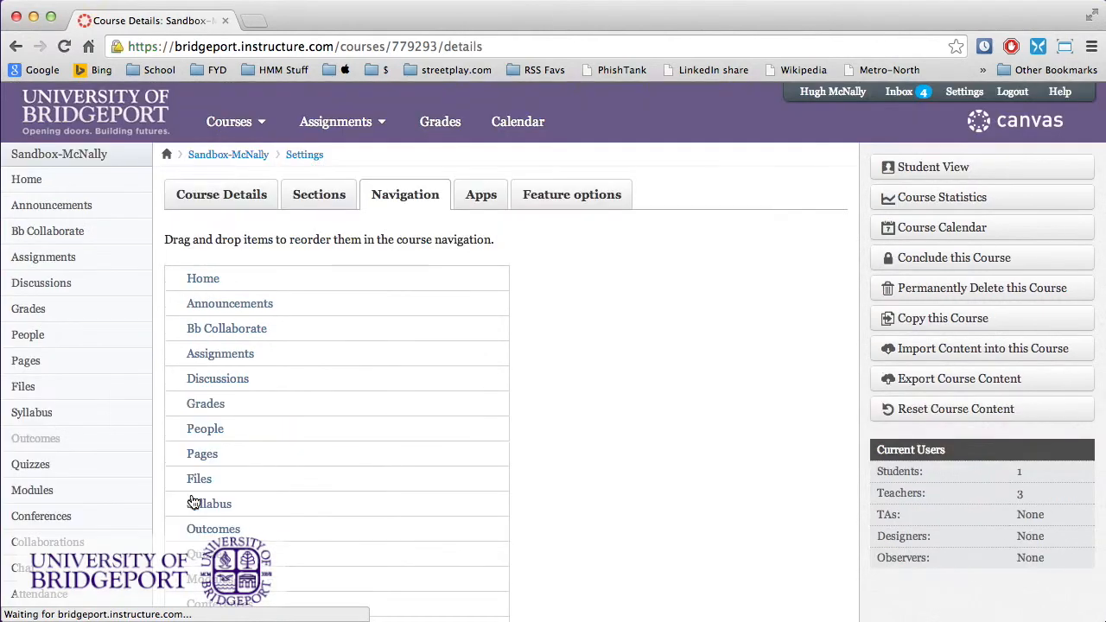
Begin a new web conferencing session in the course's Bb Collaborate area and name it "Test session"
click(70, 240)
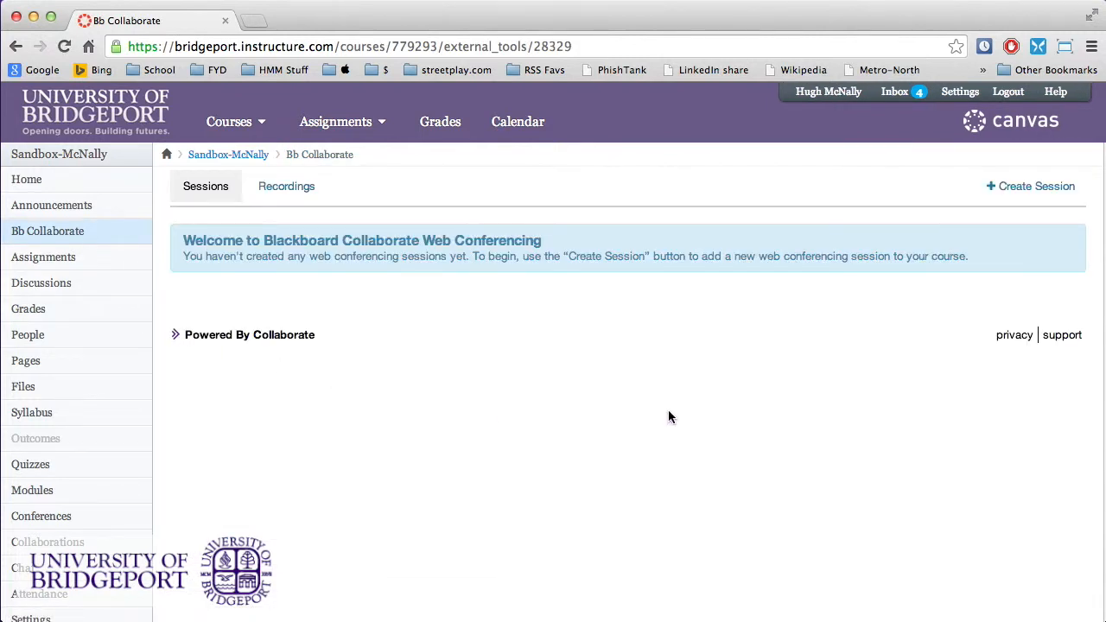
click(1021, 195)
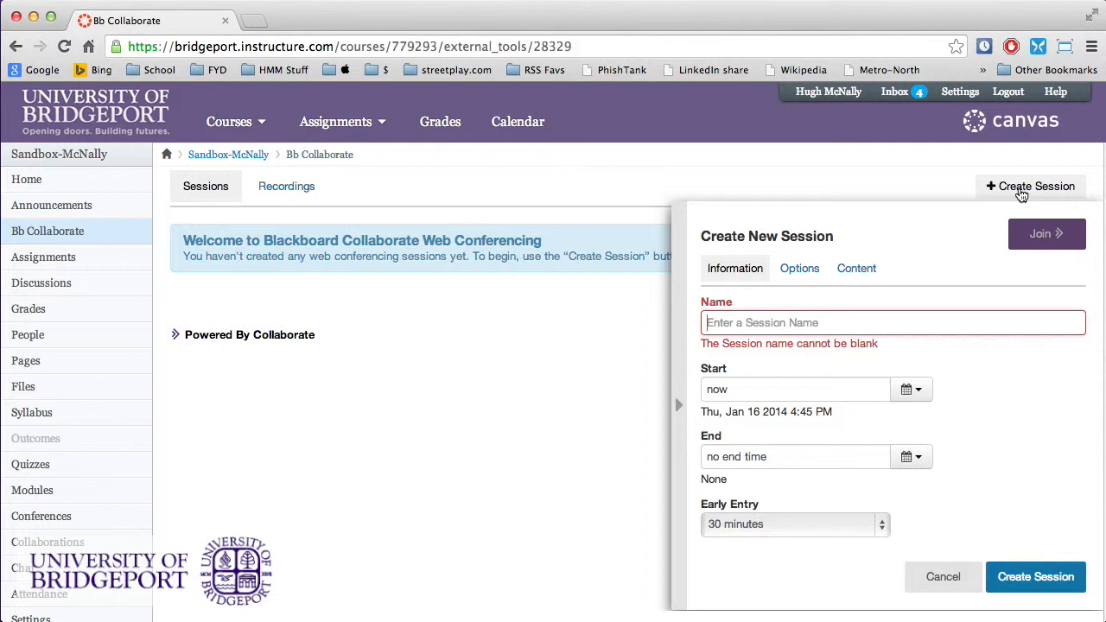
text(Test session)
key(Tab)
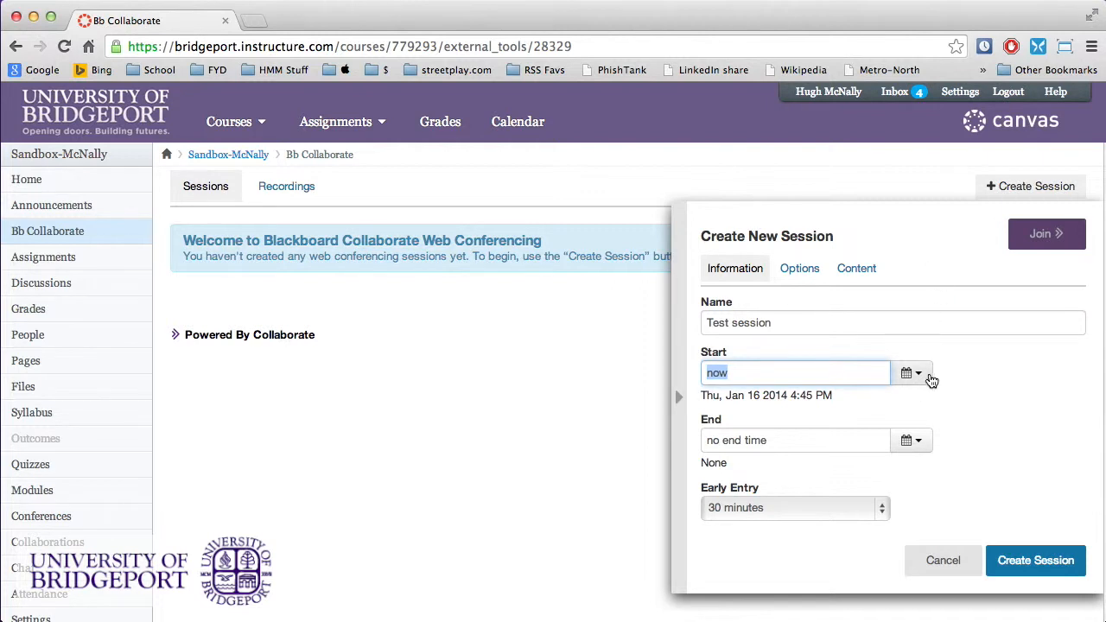
Set the session's start to Fri, Jan 17 2014 9:00 AM
click(930, 378)
click(875, 531)
scroll(855, 536, down, 2)
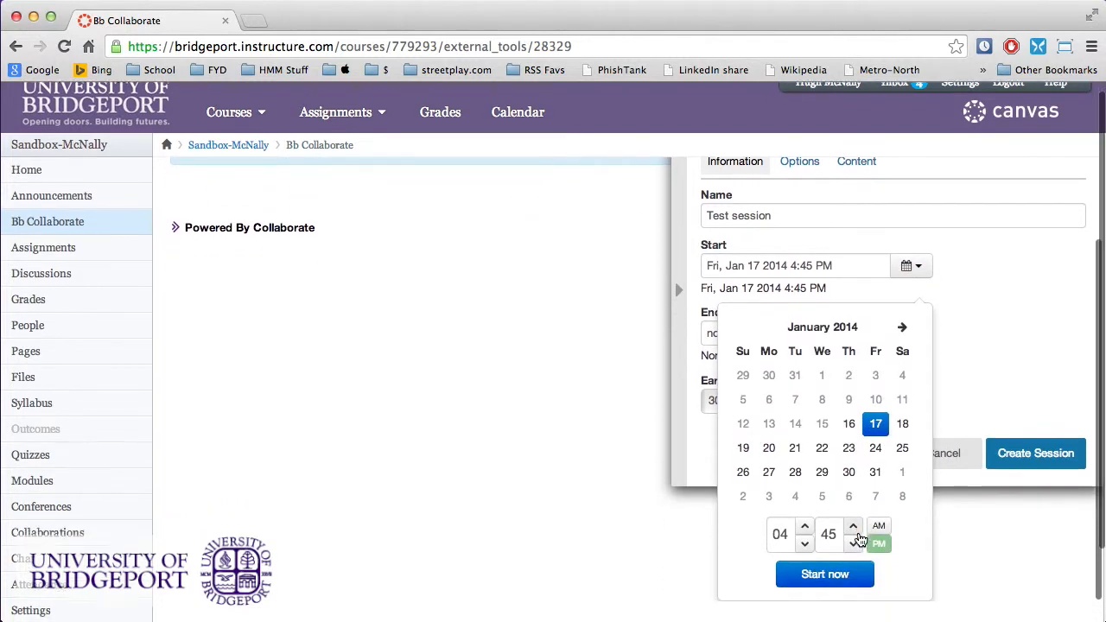
double_click(773, 510)
text(09)
click(855, 502)
click(879, 501)
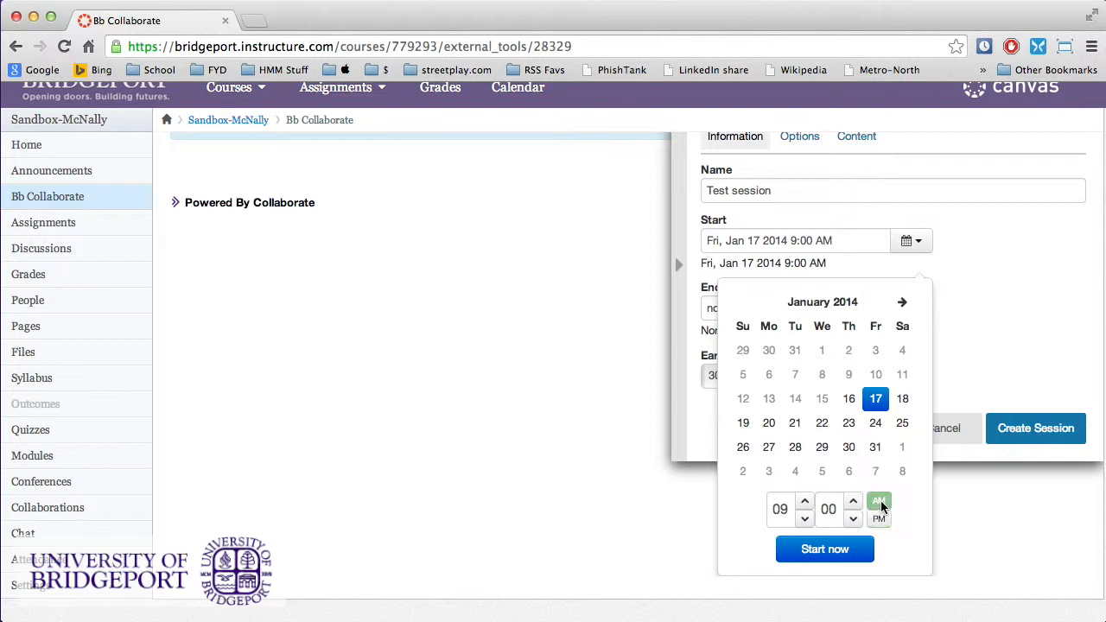
click(1001, 347)
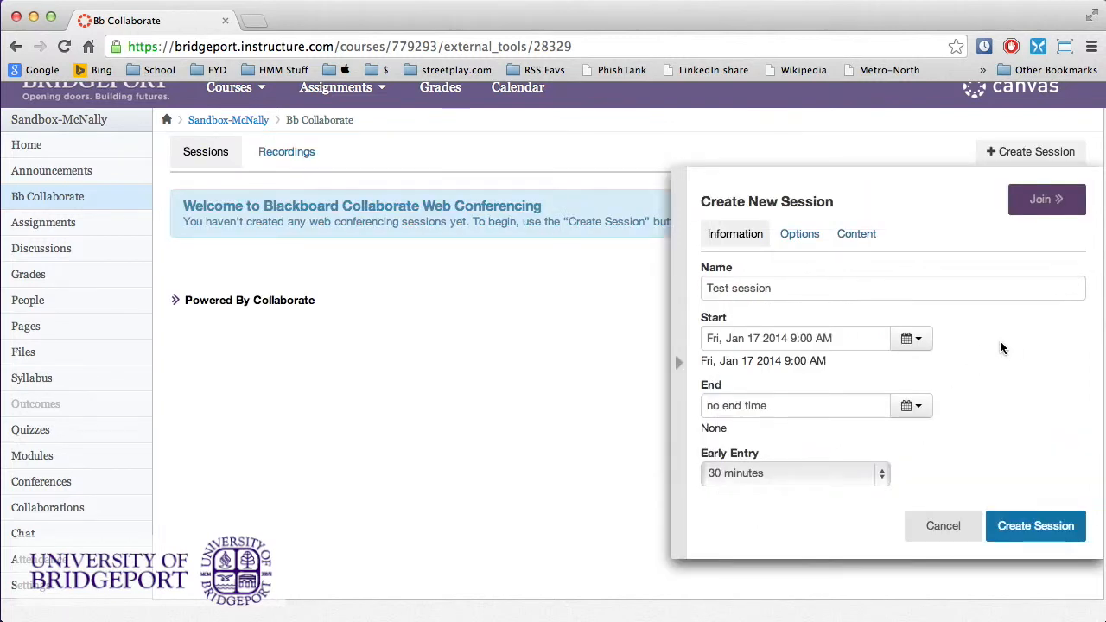
Set the session's end to Fri, Jan 17 2014 11:00 AM and its early entry to 30 minutes
click(920, 409)
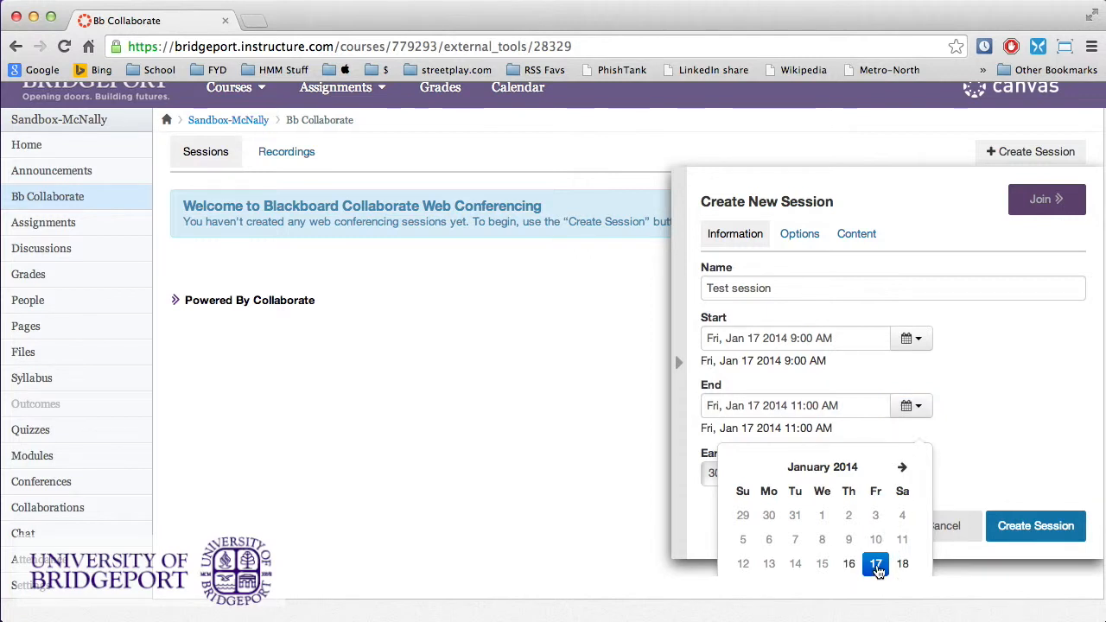
scroll(938, 506, down, 4)
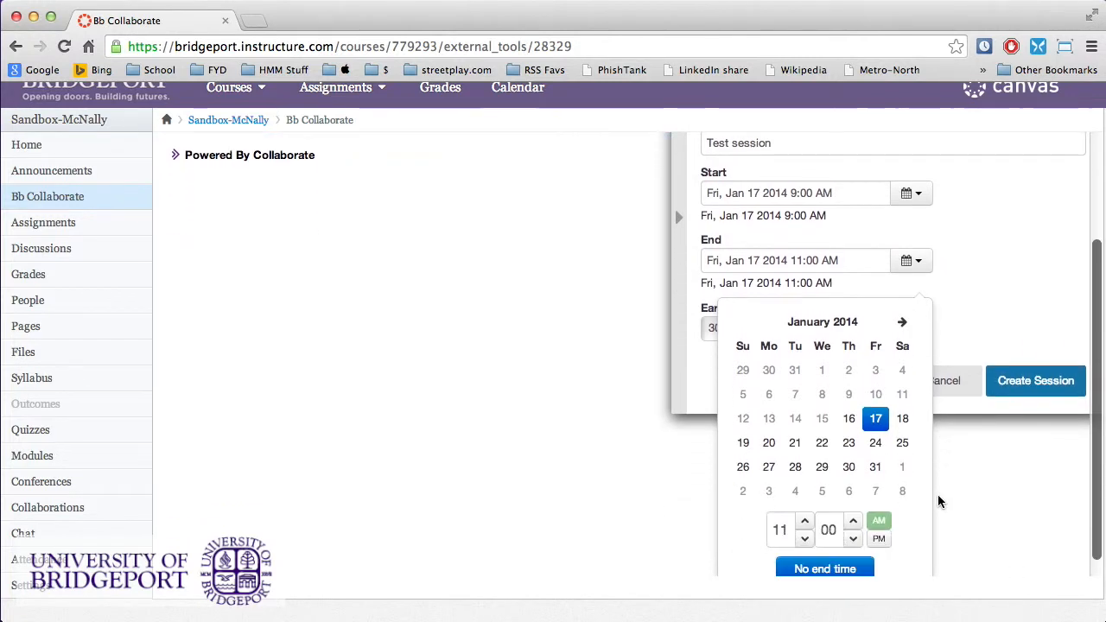
scroll(937, 494, down, 1)
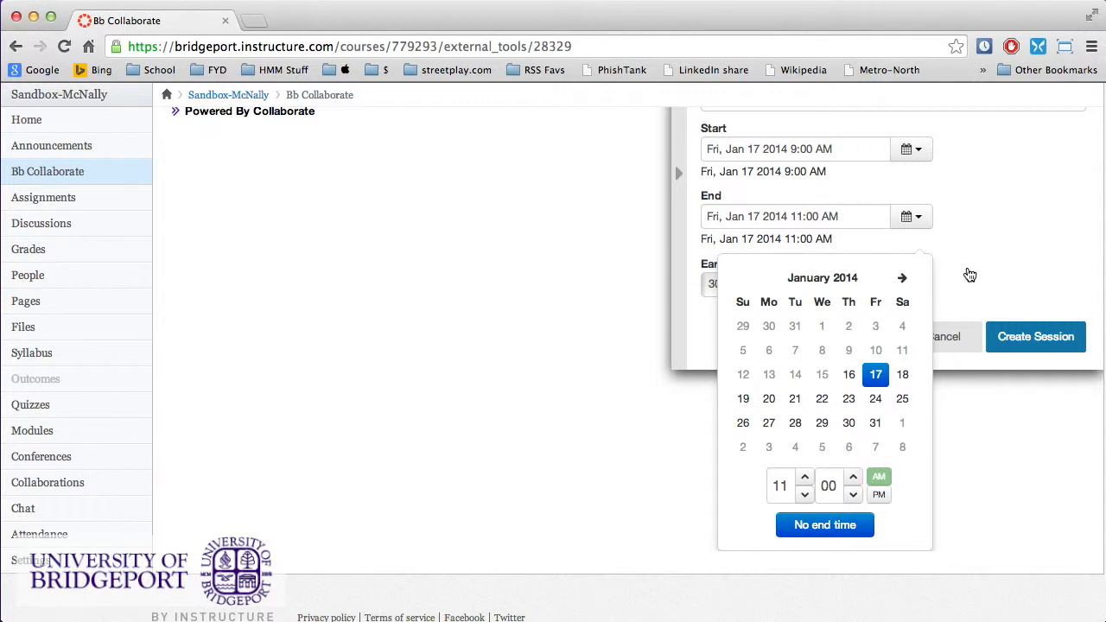
click(985, 263)
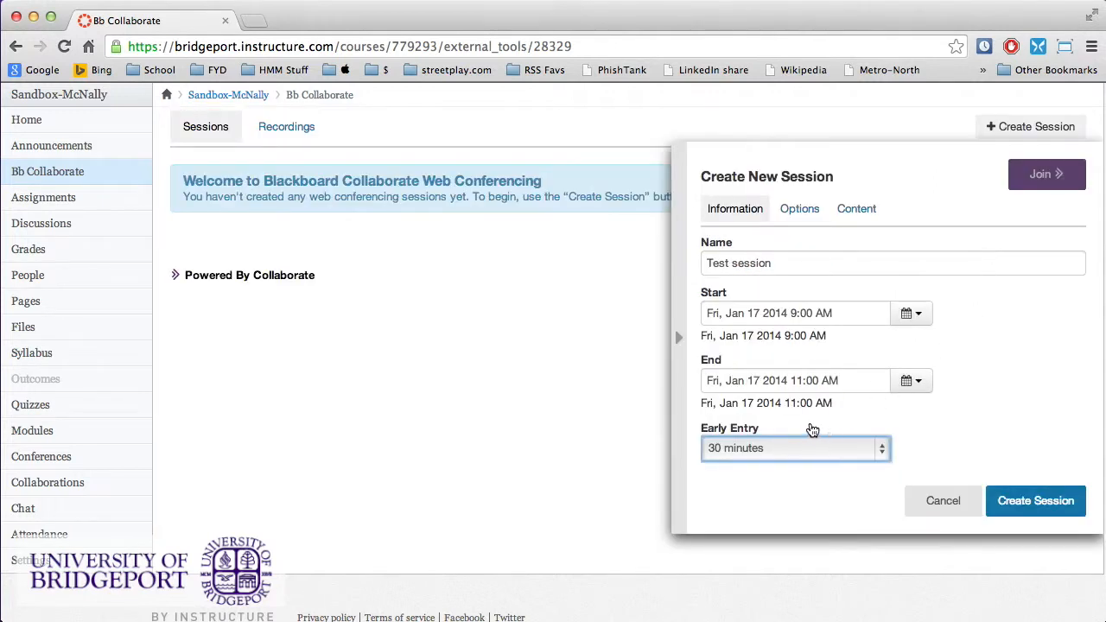
click(784, 448)
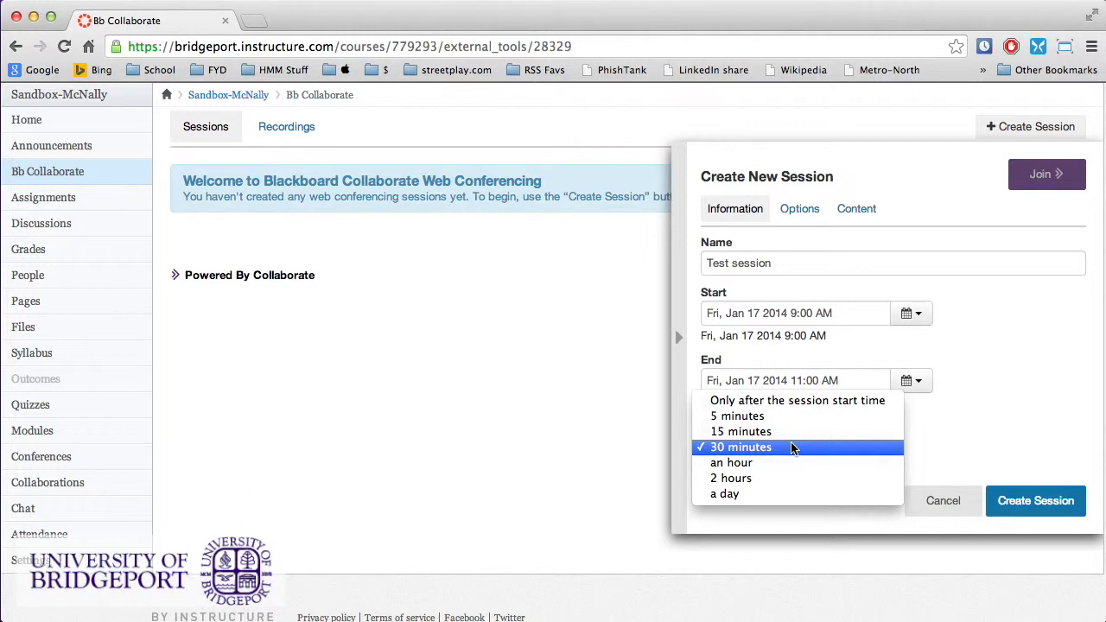
click(793, 447)
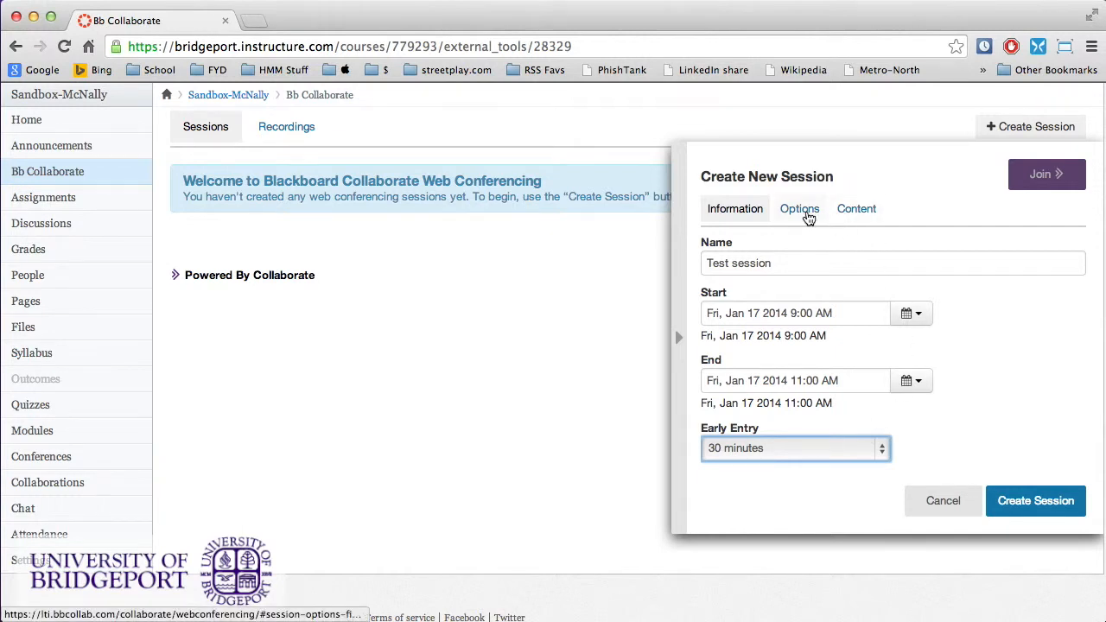
Examine the new session's participant permission options and its available recording modes
click(807, 216)
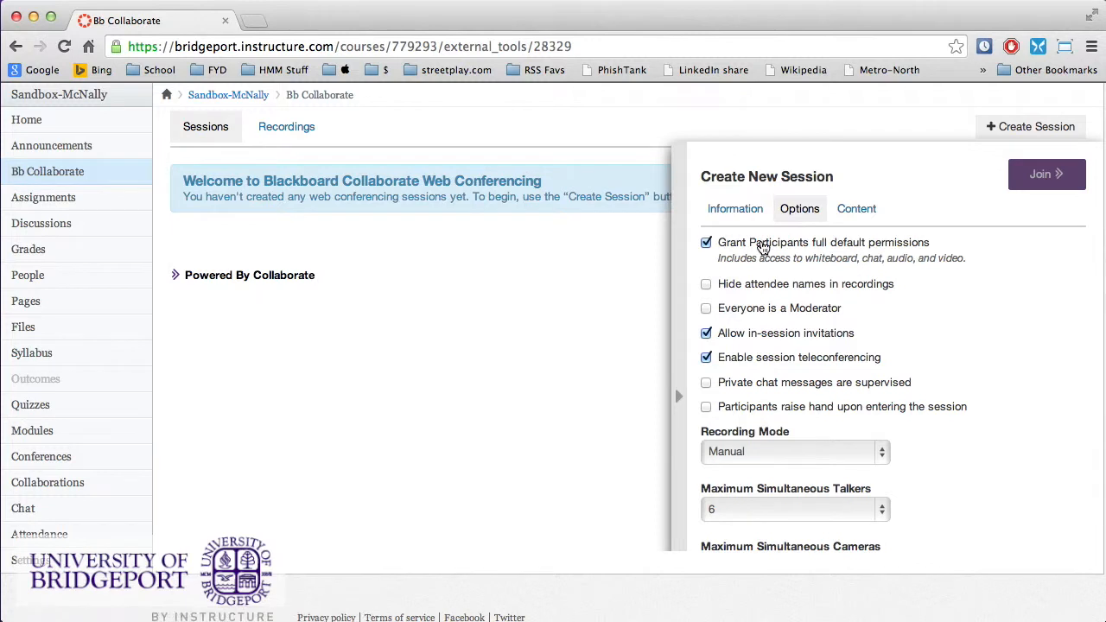
click(763, 248)
click(763, 248)
scroll(987, 432, down, 3)
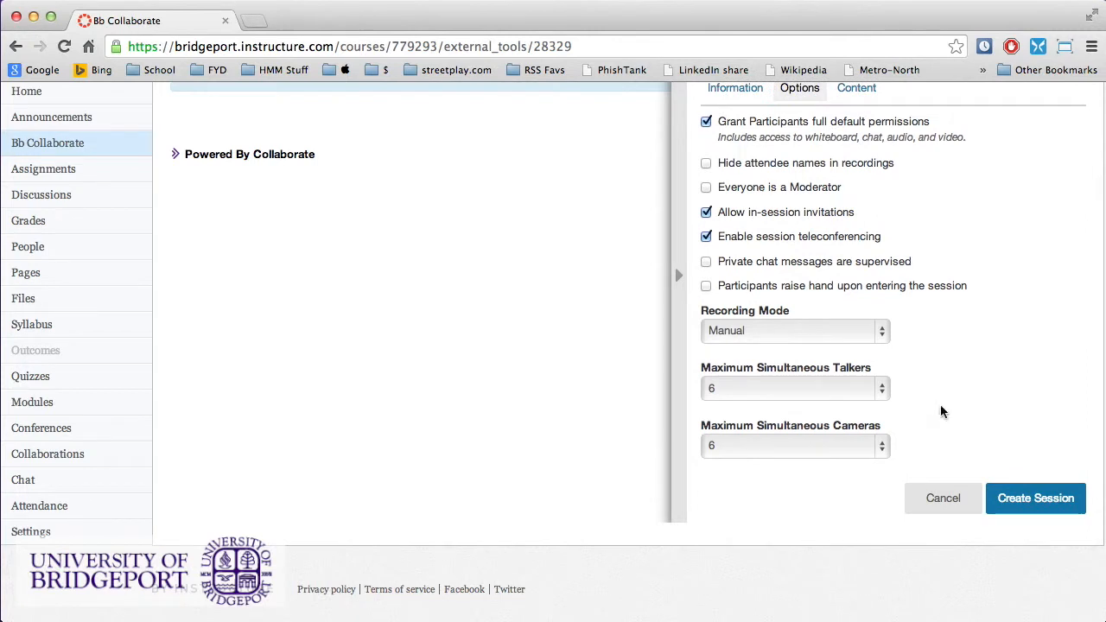
click(838, 331)
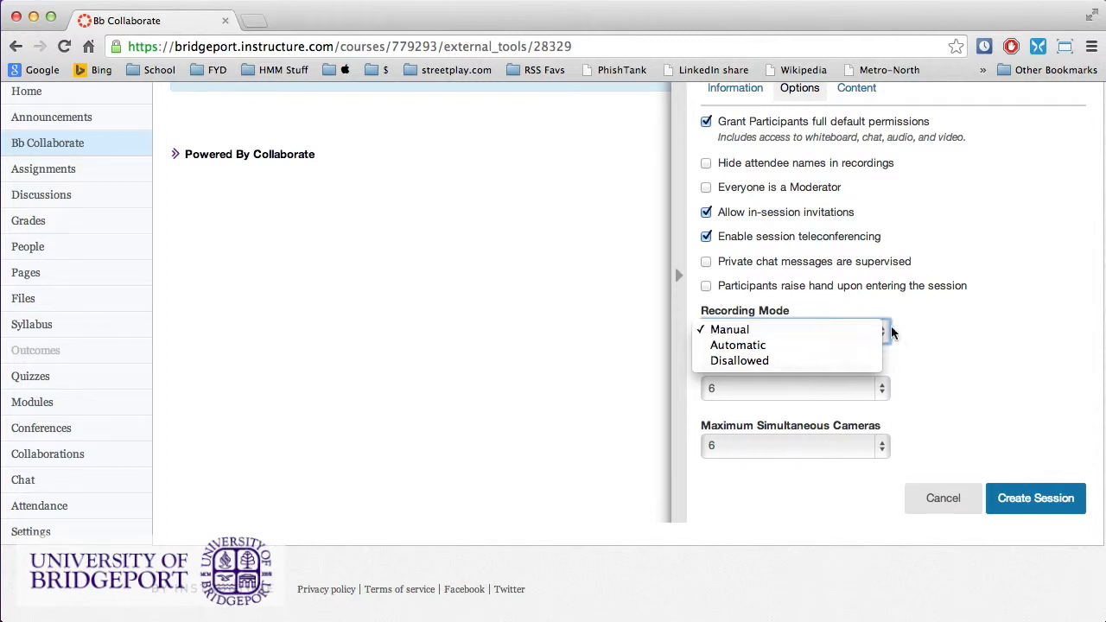
click(962, 332)
Set both Maximum Simultaneous Talkers and Maximum Simultaneous Cameras to 6
click(843, 395)
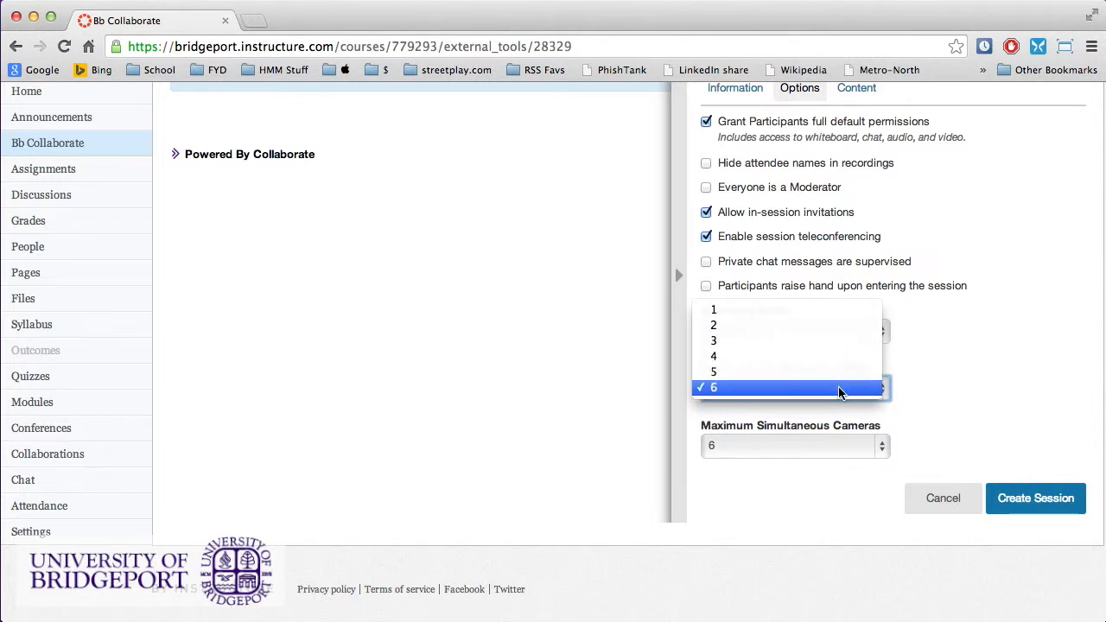
click(840, 388)
click(840, 394)
click(839, 388)
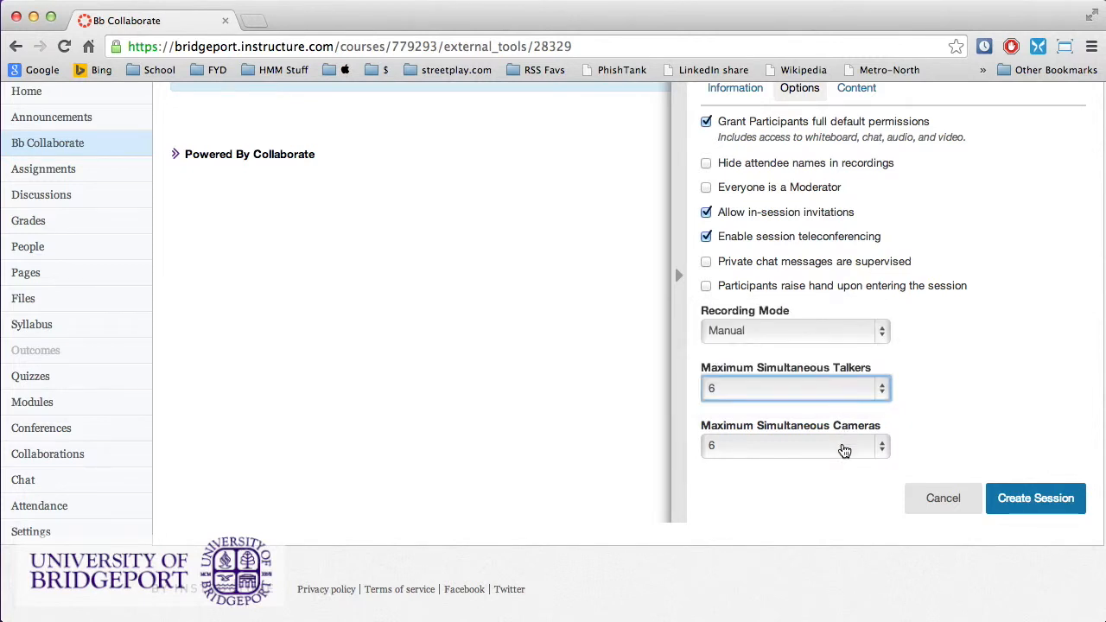
click(844, 450)
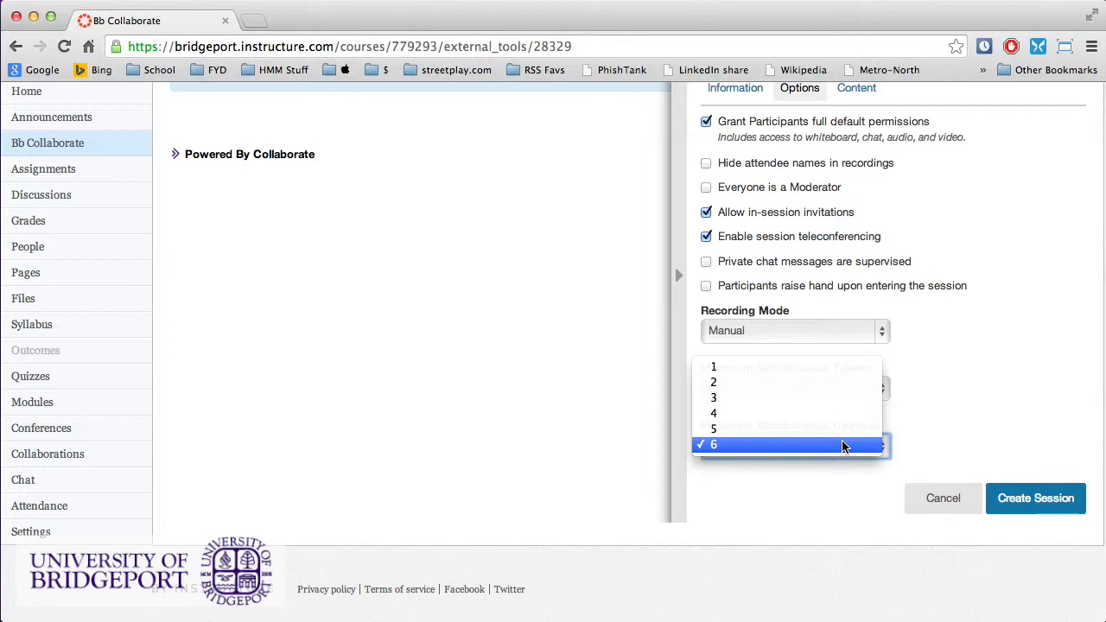
click(844, 446)
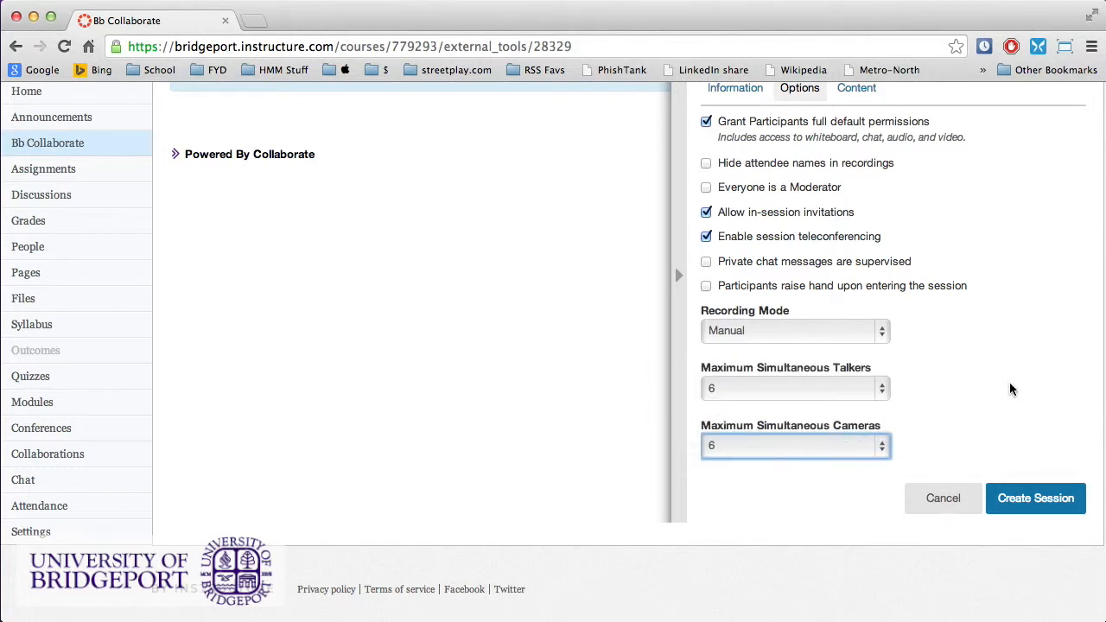
Examine the accepted upload file types in the session's content settings and review its information and options once more
scroll(1011, 382, up, 3)
scroll(1018, 385, up, 2)
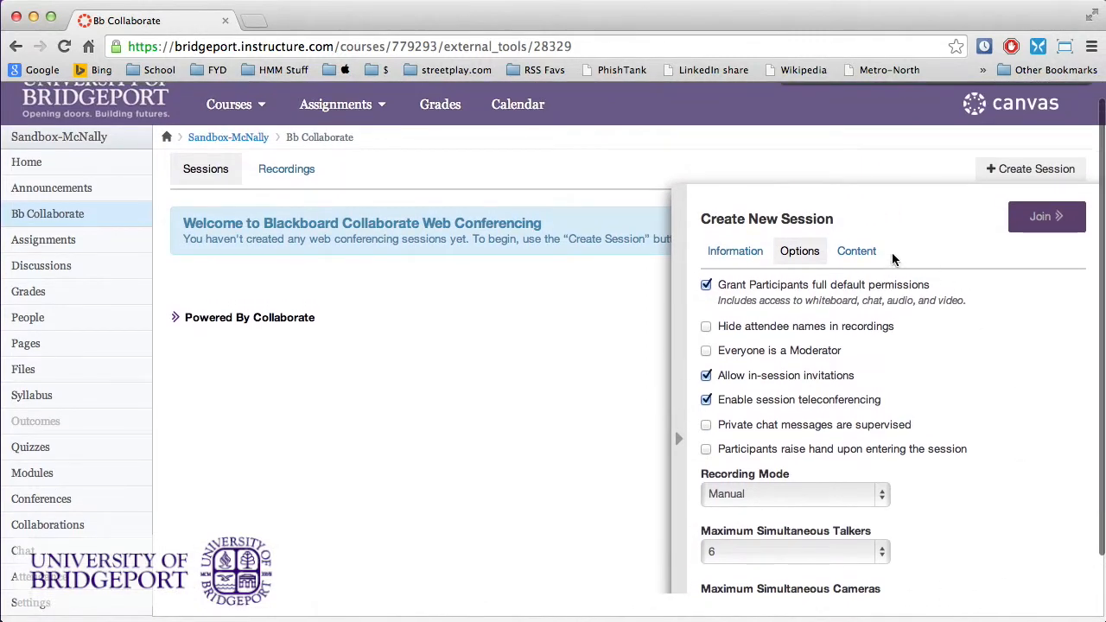
click(856, 251)
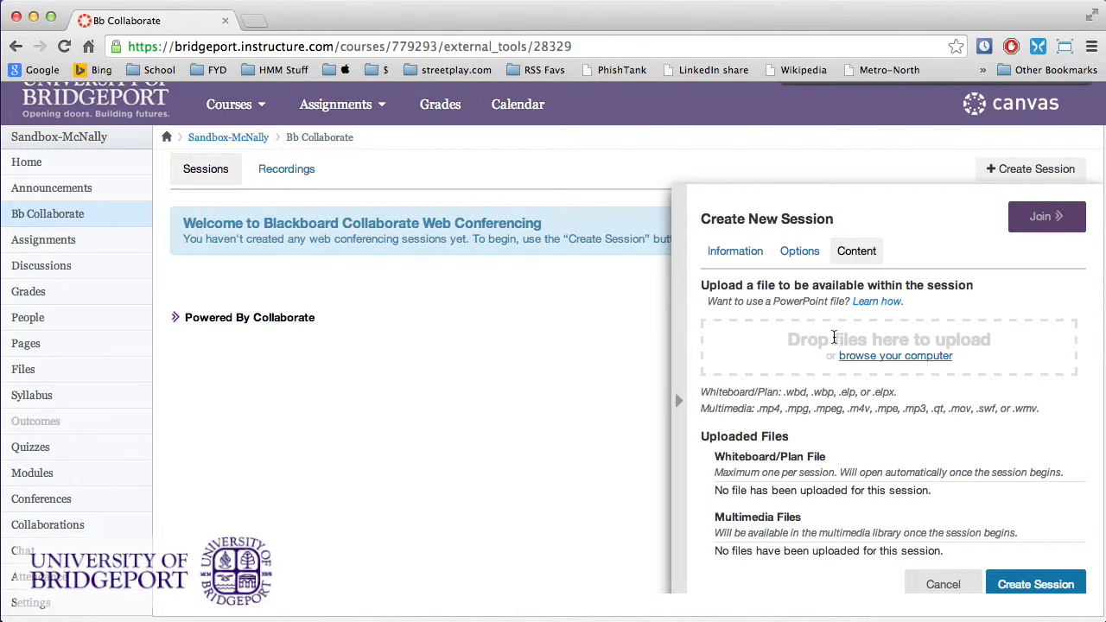
scroll(873, 335, down, 2)
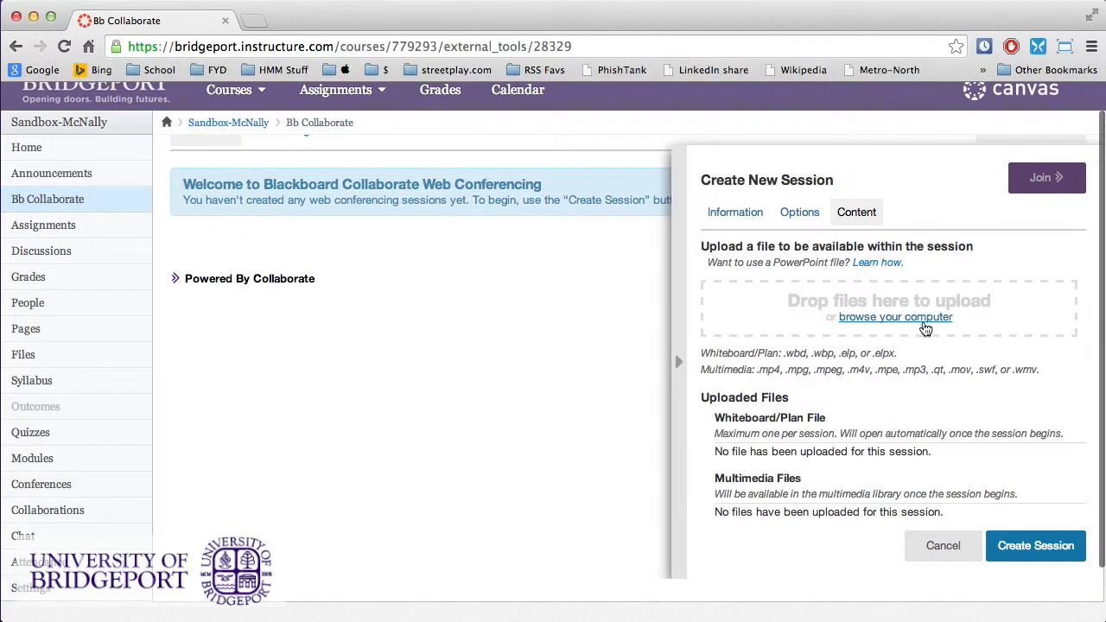
scroll(920, 358, down, 3)
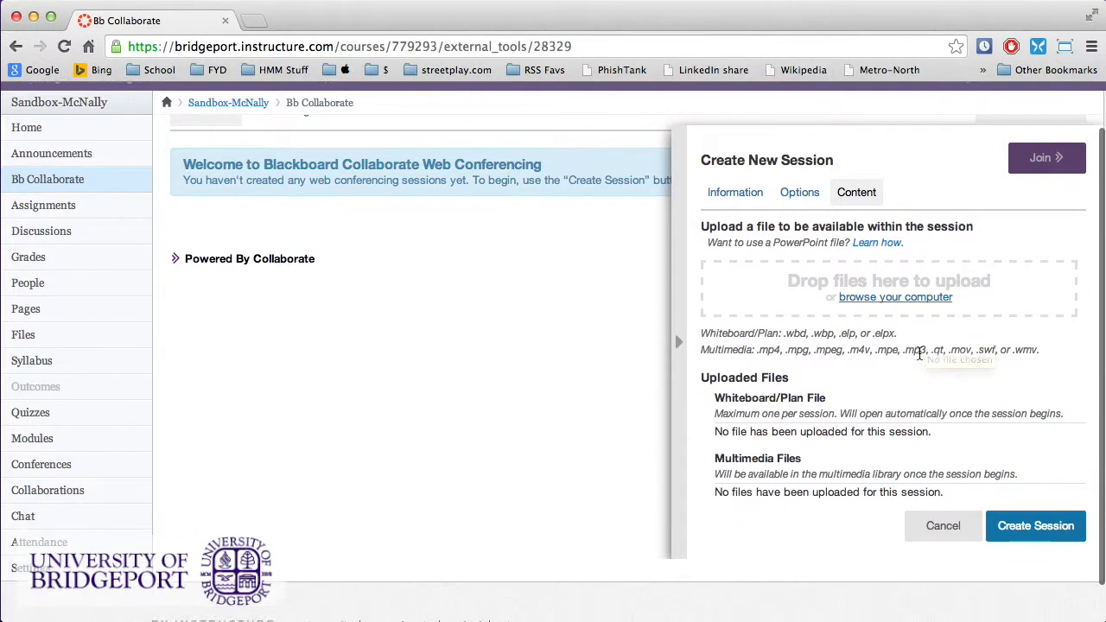
scroll(919, 358, up, 5)
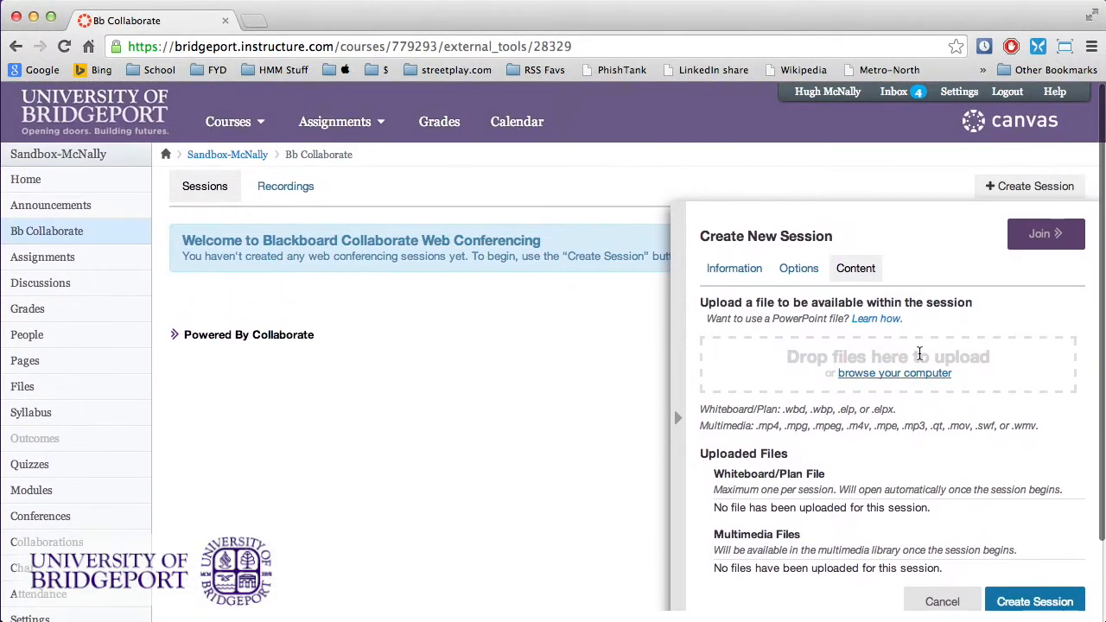
click(733, 269)
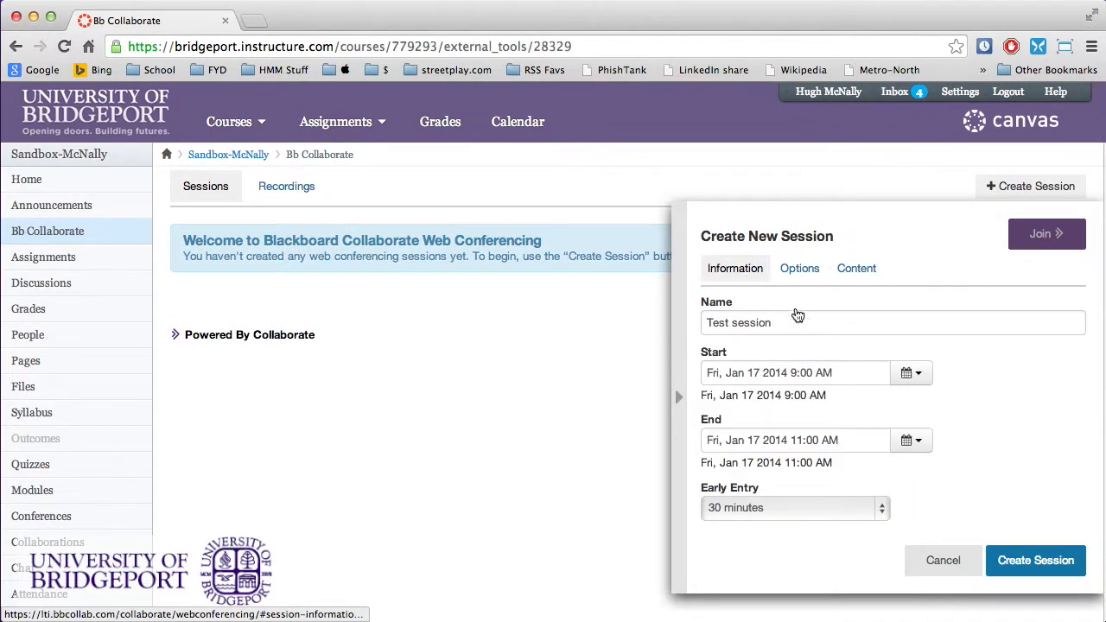
click(804, 271)
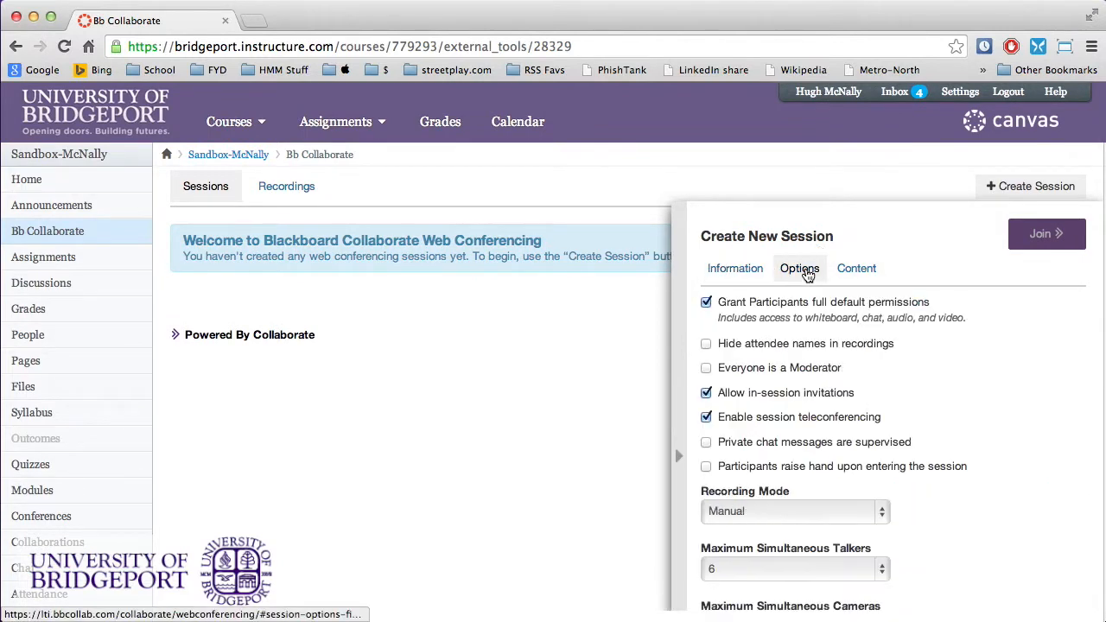
click(864, 271)
scroll(985, 449, down, 4)
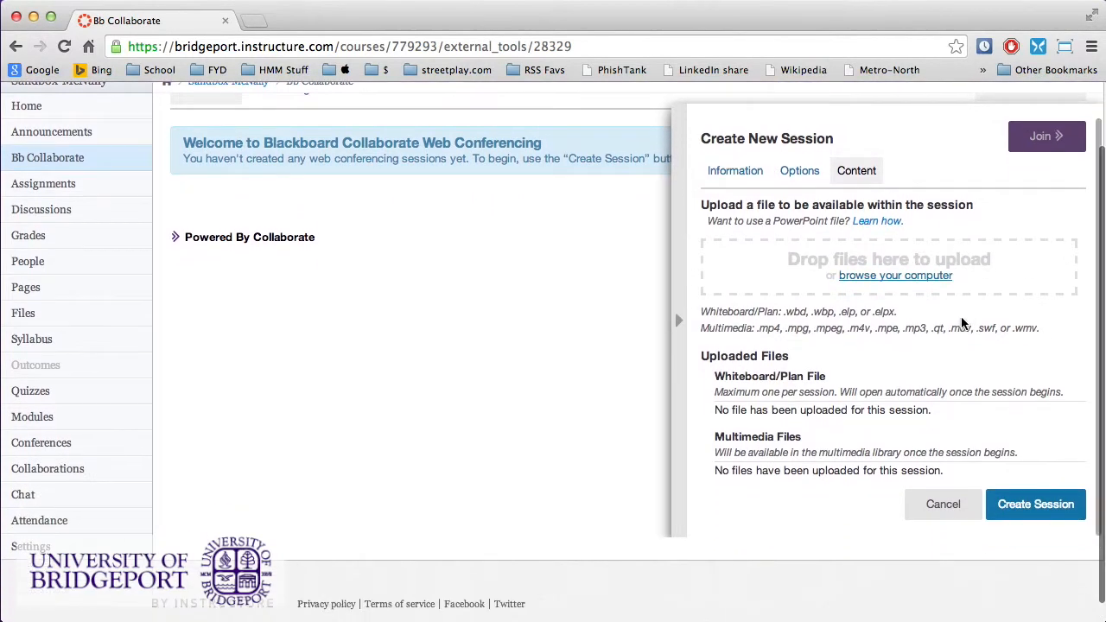
Create the configured test session and reveal its guest link
click(1006, 499)
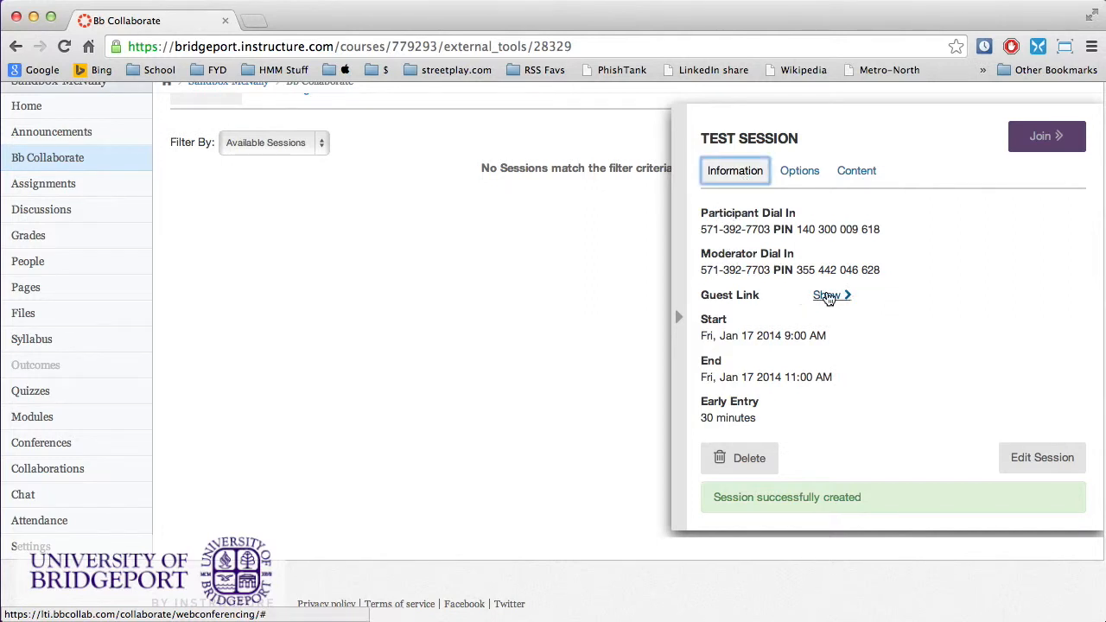
click(828, 295)
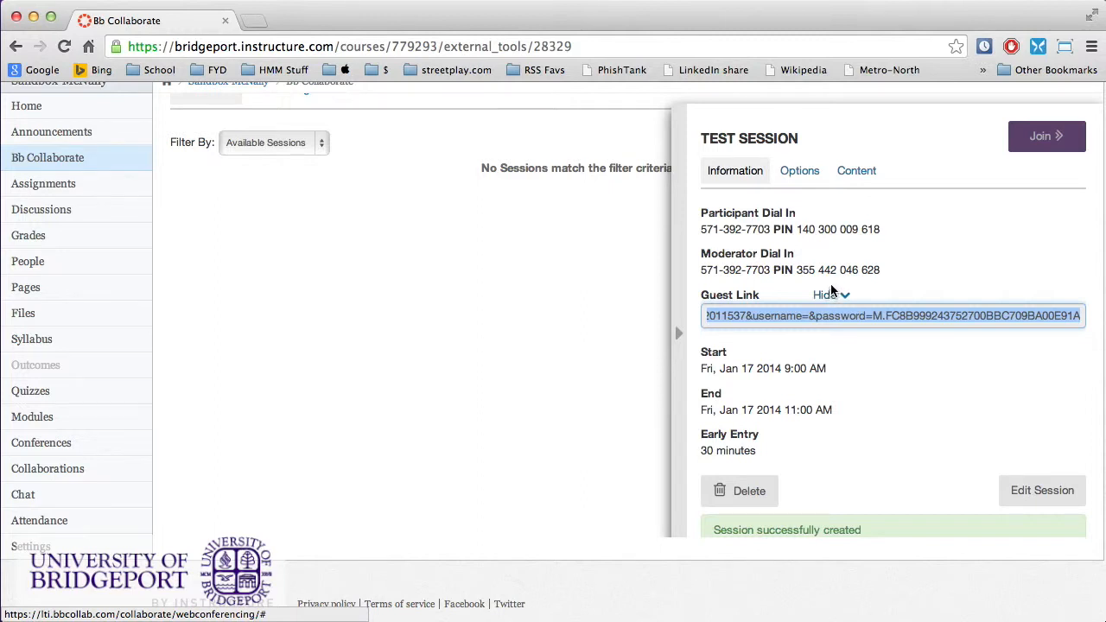
Examine the participant and moderator dial-in details of the test session and close its details to return to the session list
drag(881, 229, 702, 222)
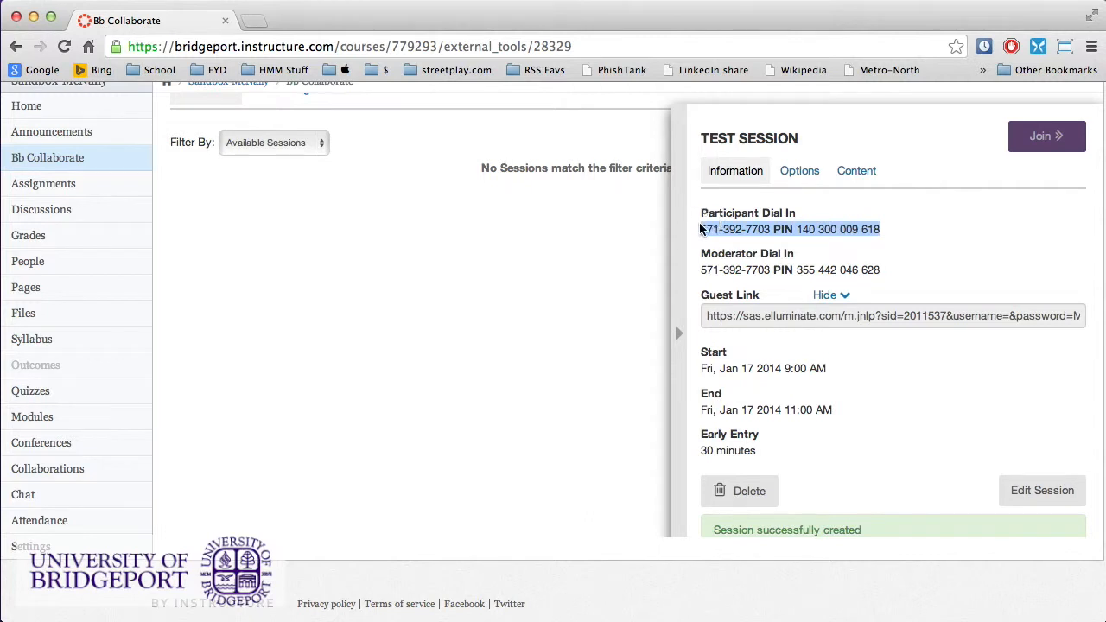
click(887, 269)
drag(887, 269, 714, 268)
click(934, 247)
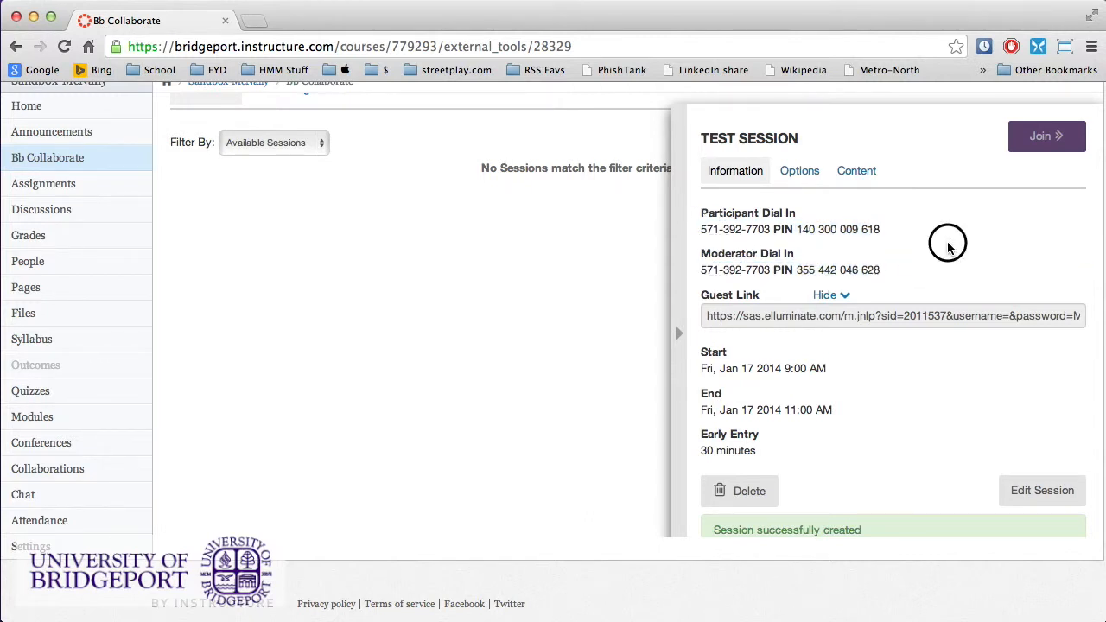
scroll(679, 285, down, 1)
click(679, 325)
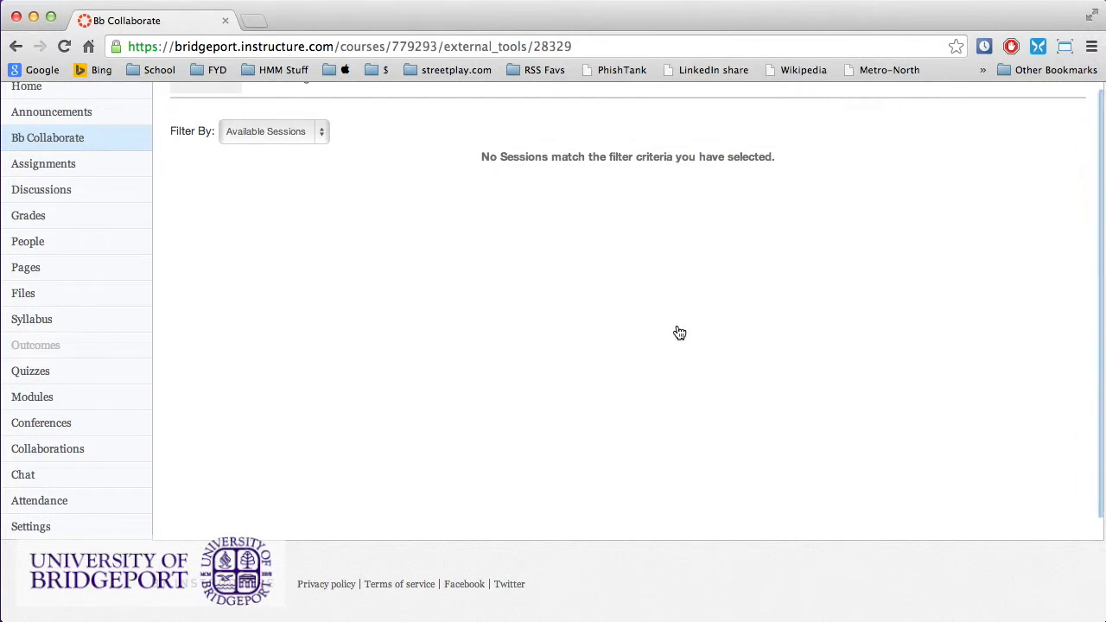
scroll(676, 327, up, 3)
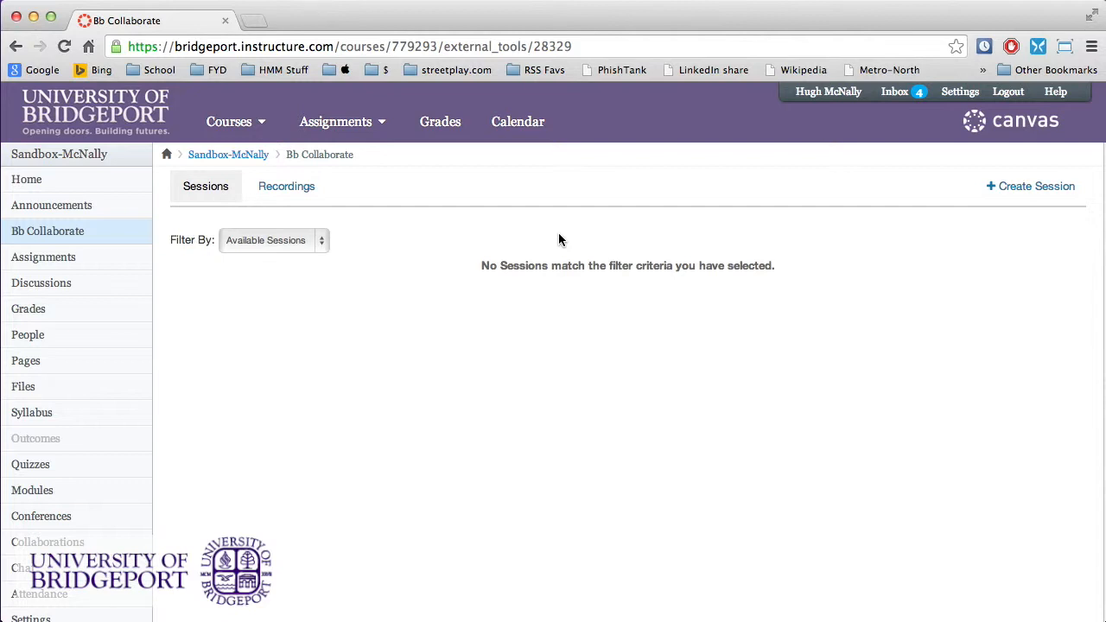
Filter the session list in turn by Upcoming Sessions, All Sessions and Expired Sessions, ending on All Sessions
click(289, 252)
click(296, 220)
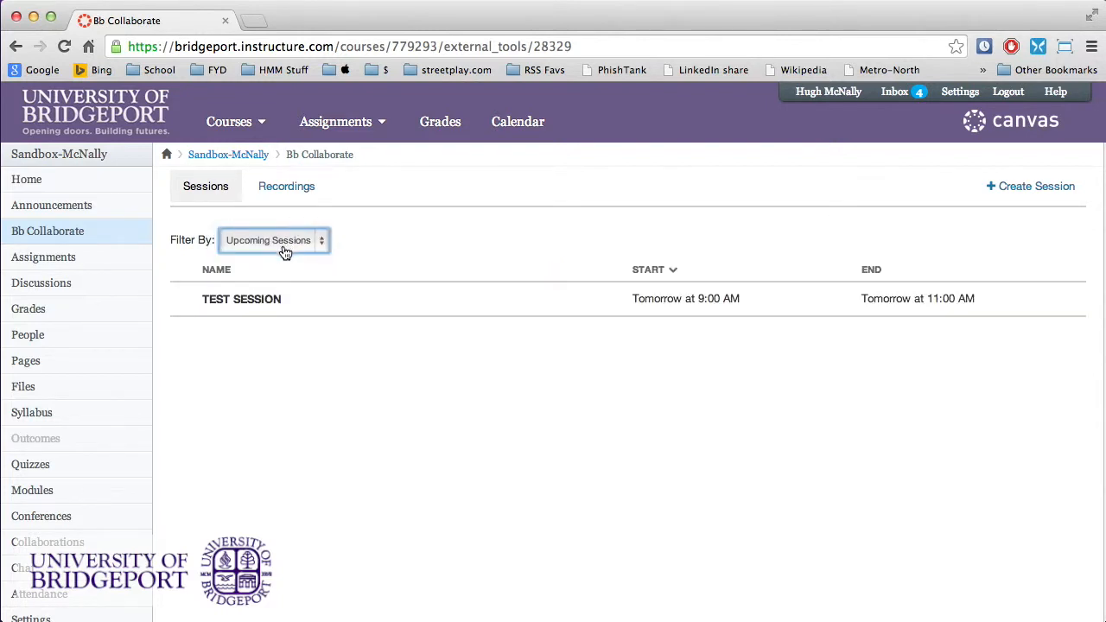
click(284, 251)
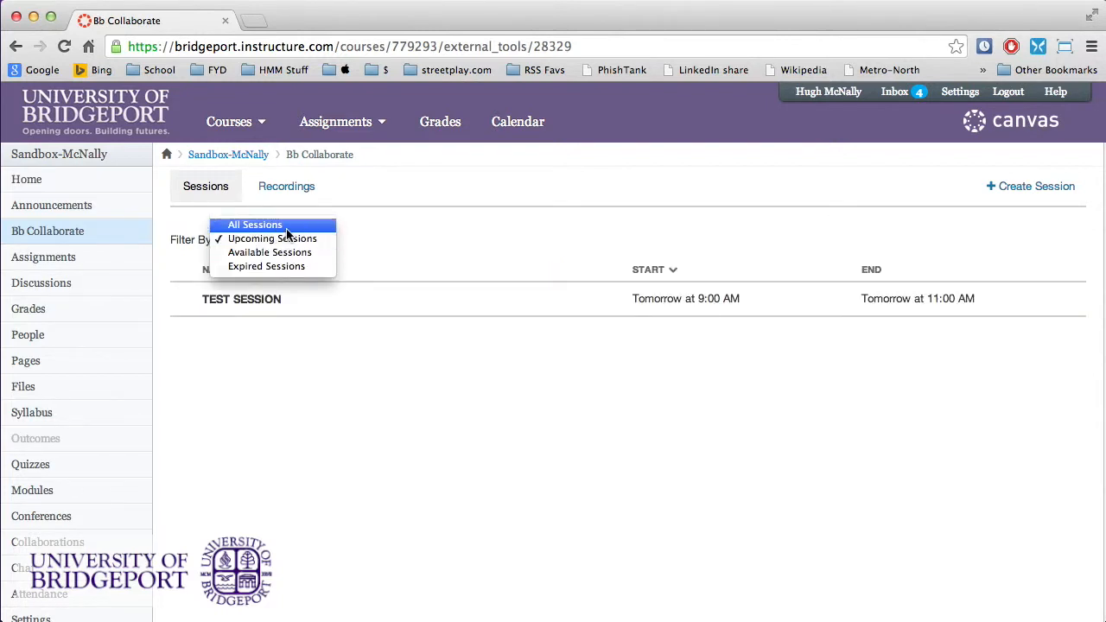
click(286, 224)
click(305, 249)
click(292, 277)
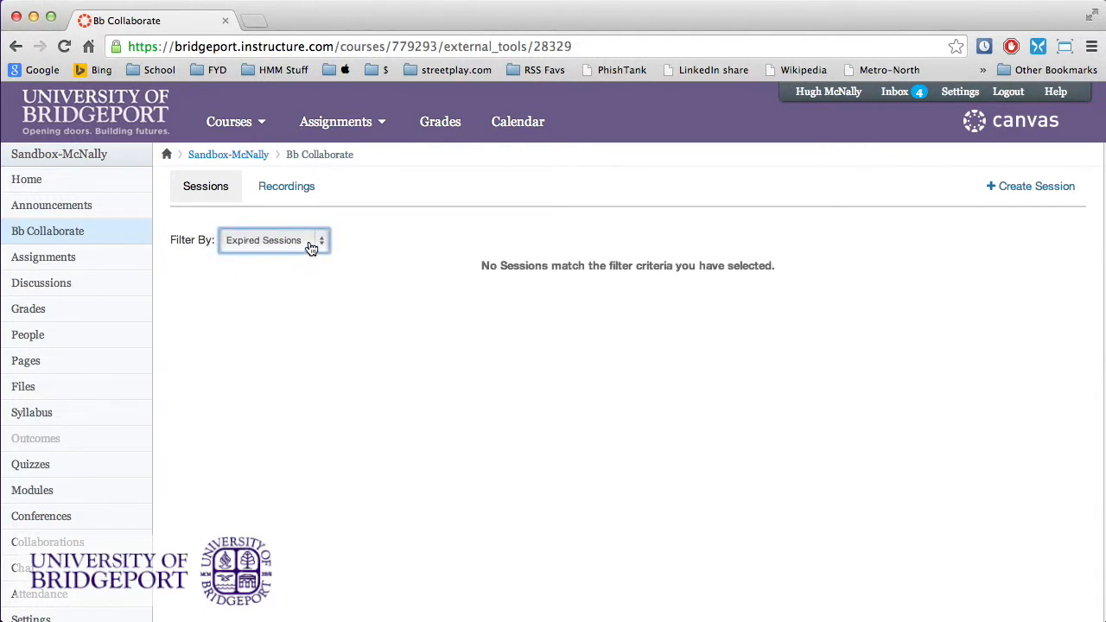
click(311, 242)
click(318, 201)
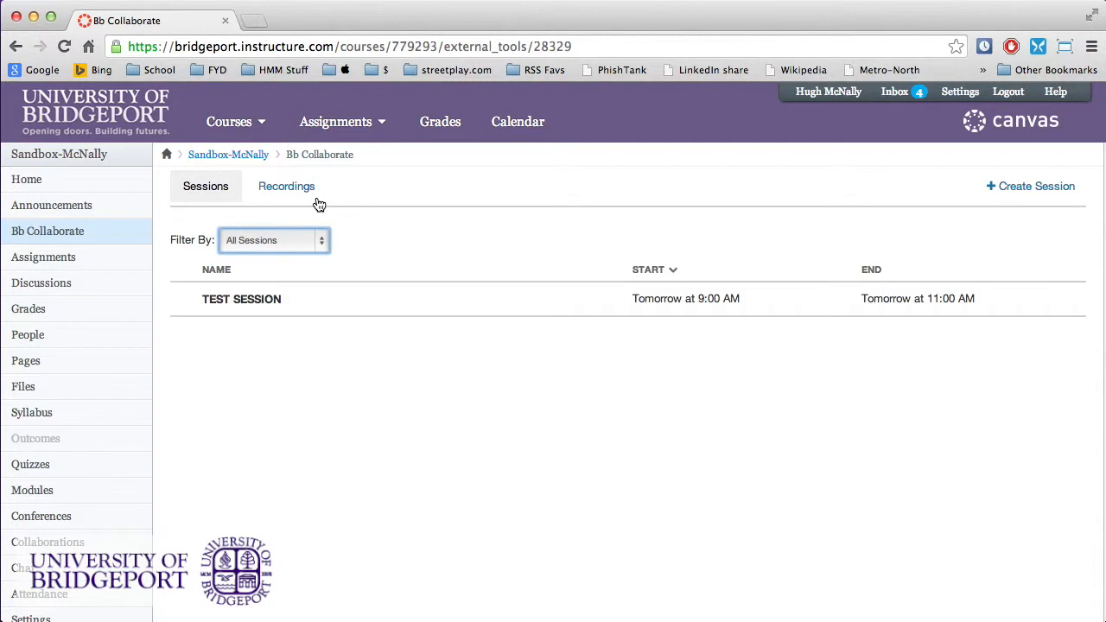
Open the test session's details and review its information, options and content settings
click(254, 300)
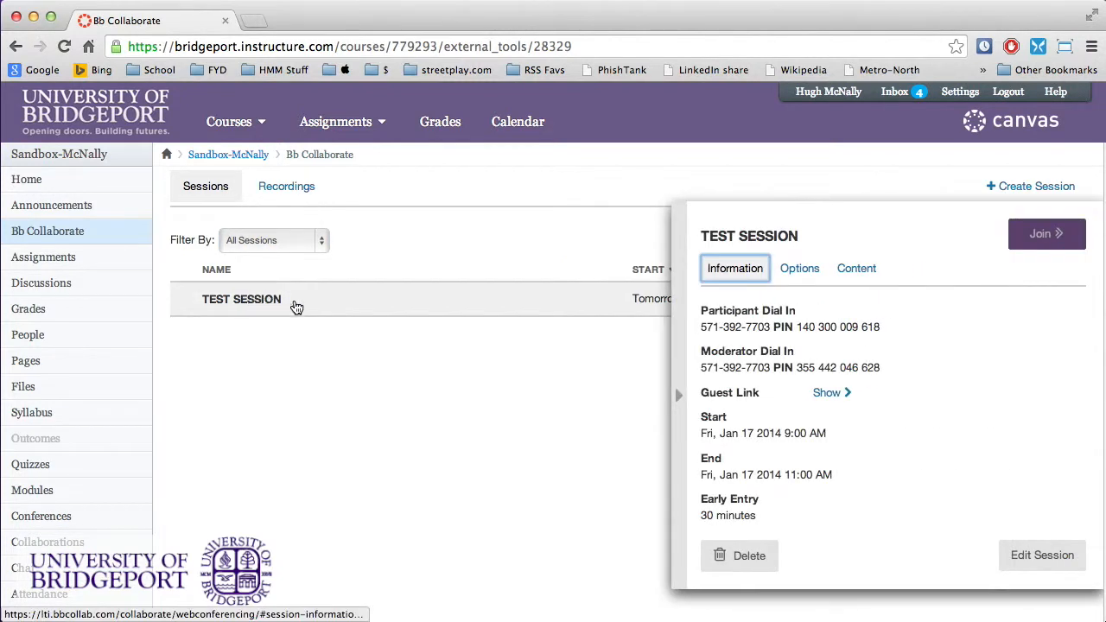
click(800, 270)
click(858, 271)
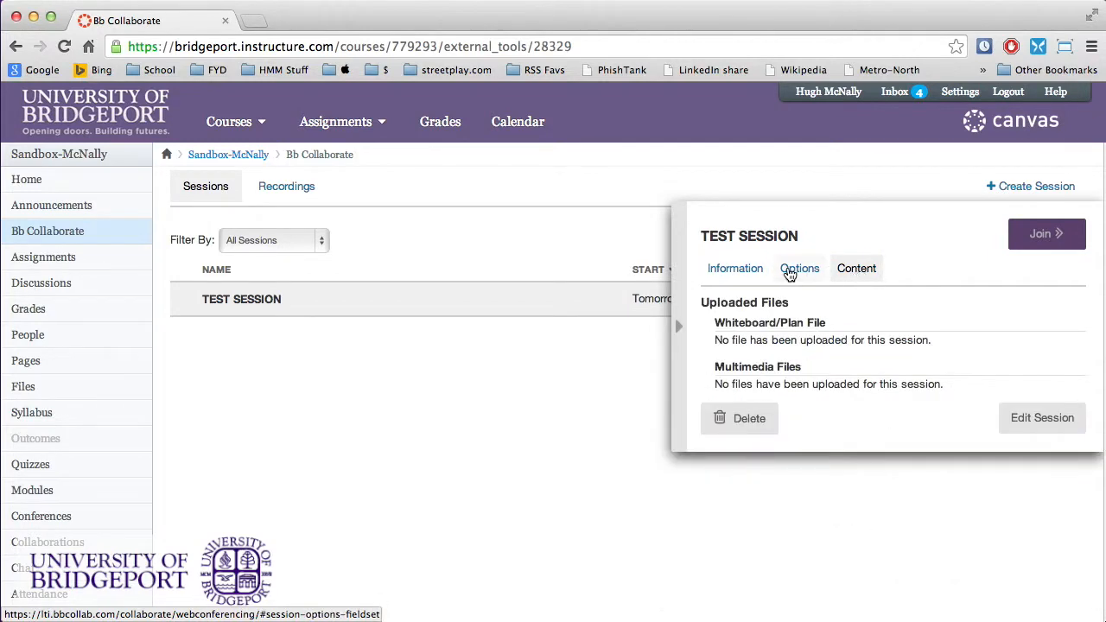
click(783, 271)
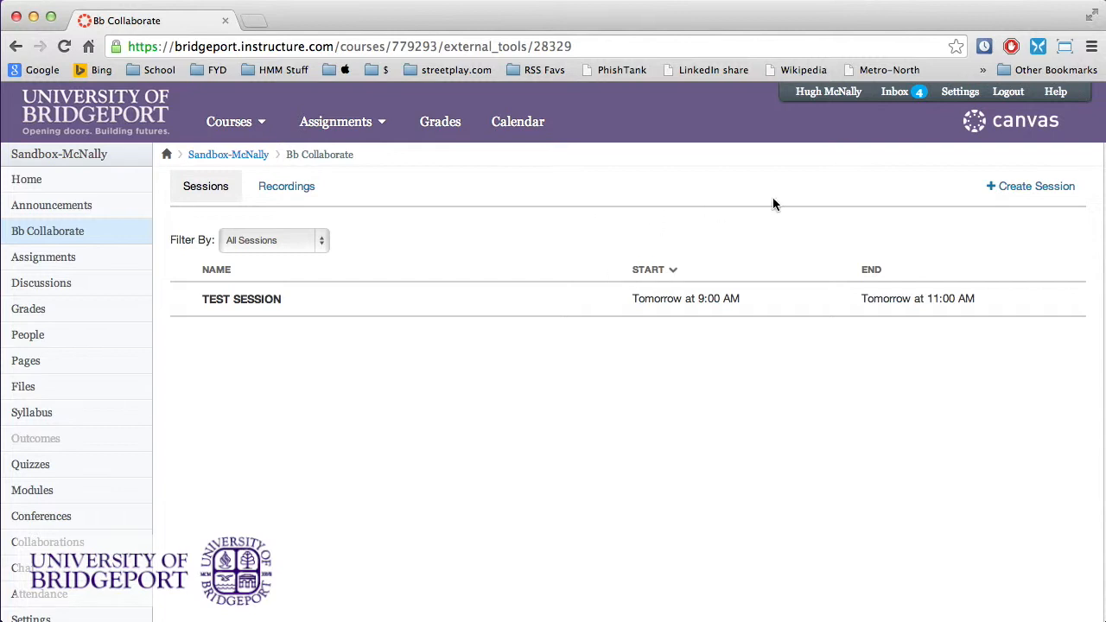
Start a new web conferencing session and name it "Open all night"
click(1032, 187)
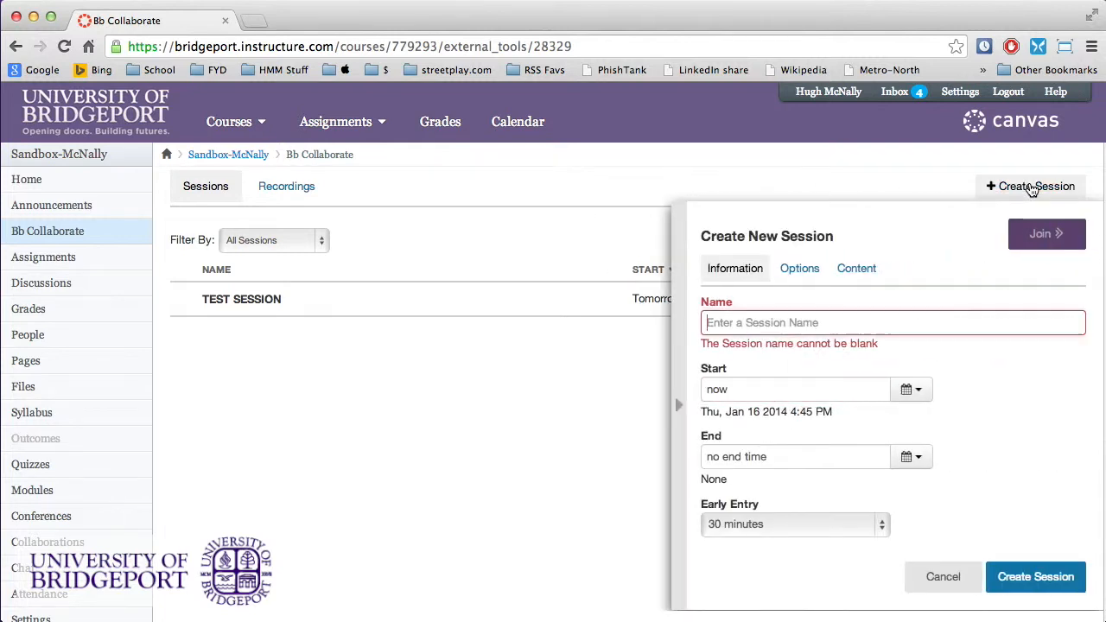
text(Op)
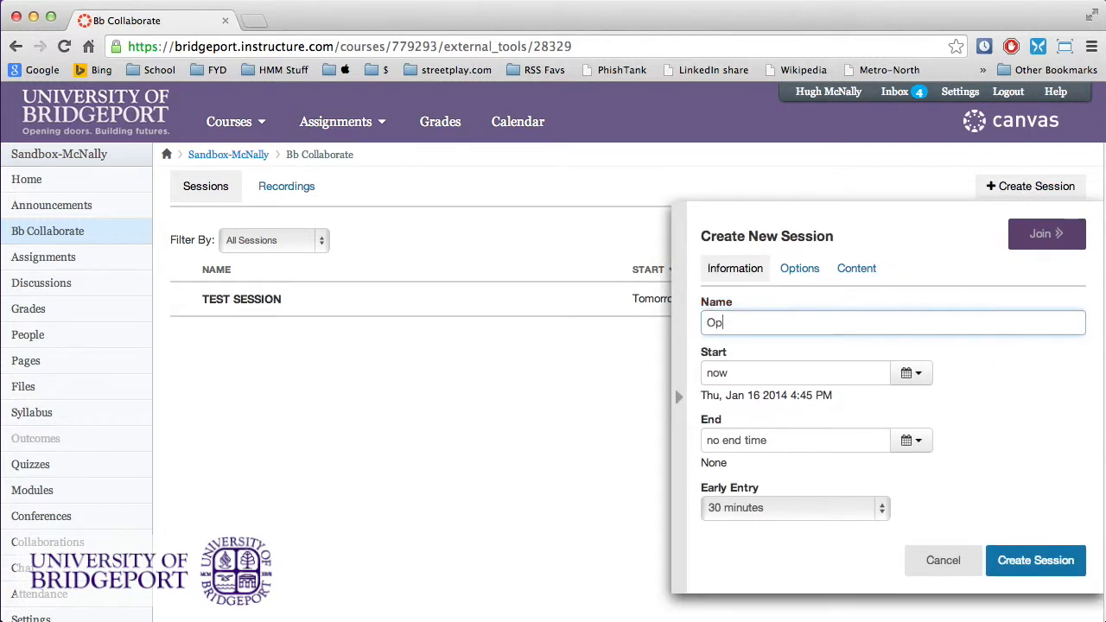
text(en all night)
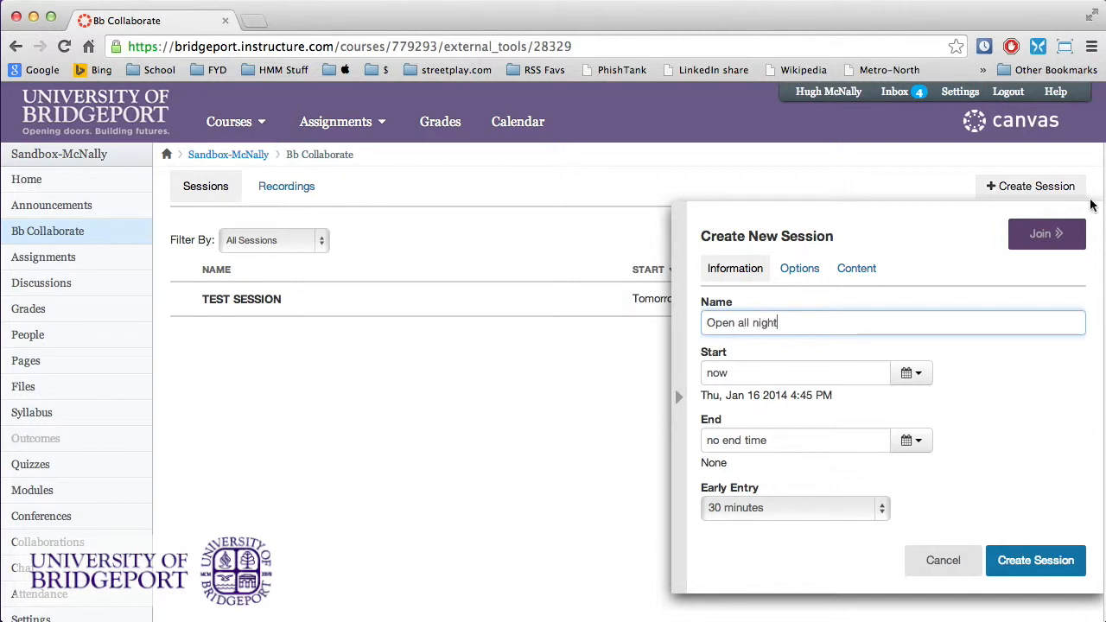
Keep the session without an end time, set its early entry to a day, and create it
click(847, 441)
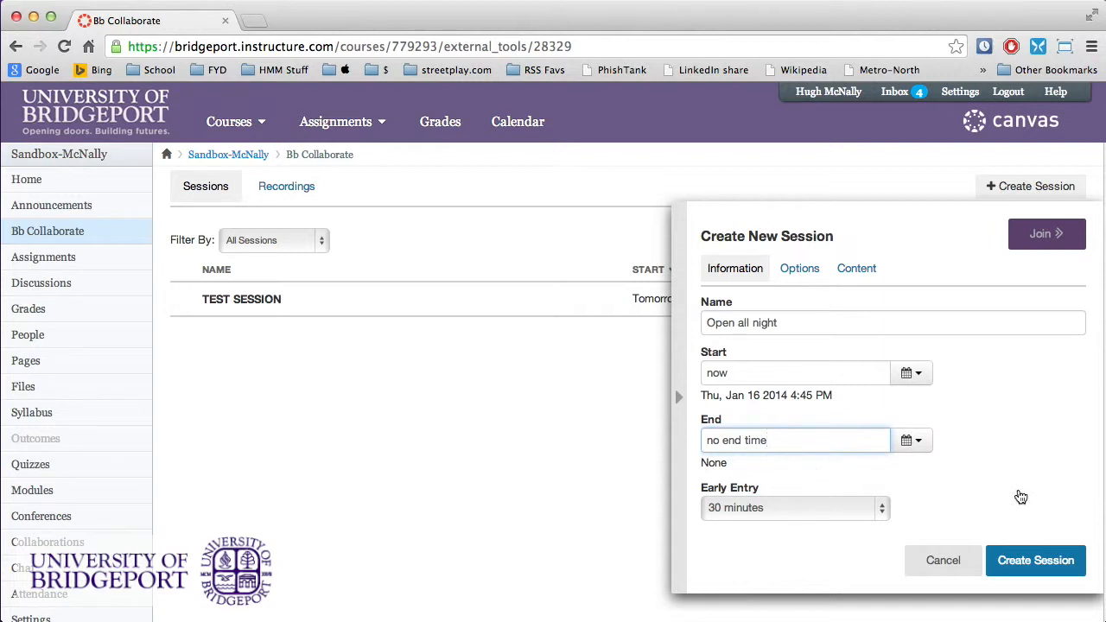
click(827, 507)
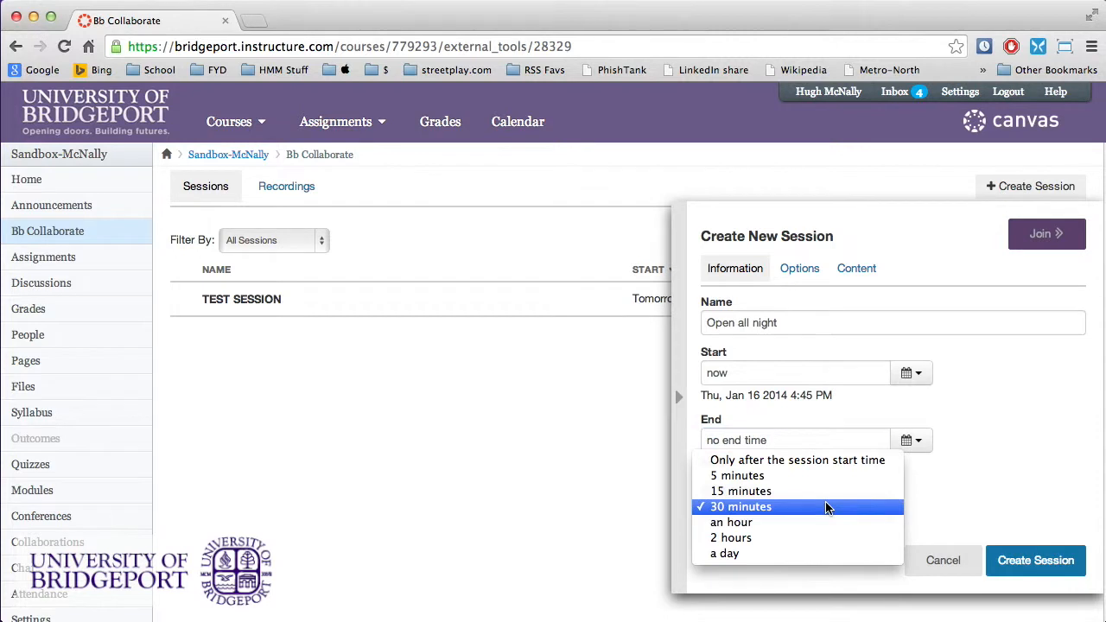
click(817, 553)
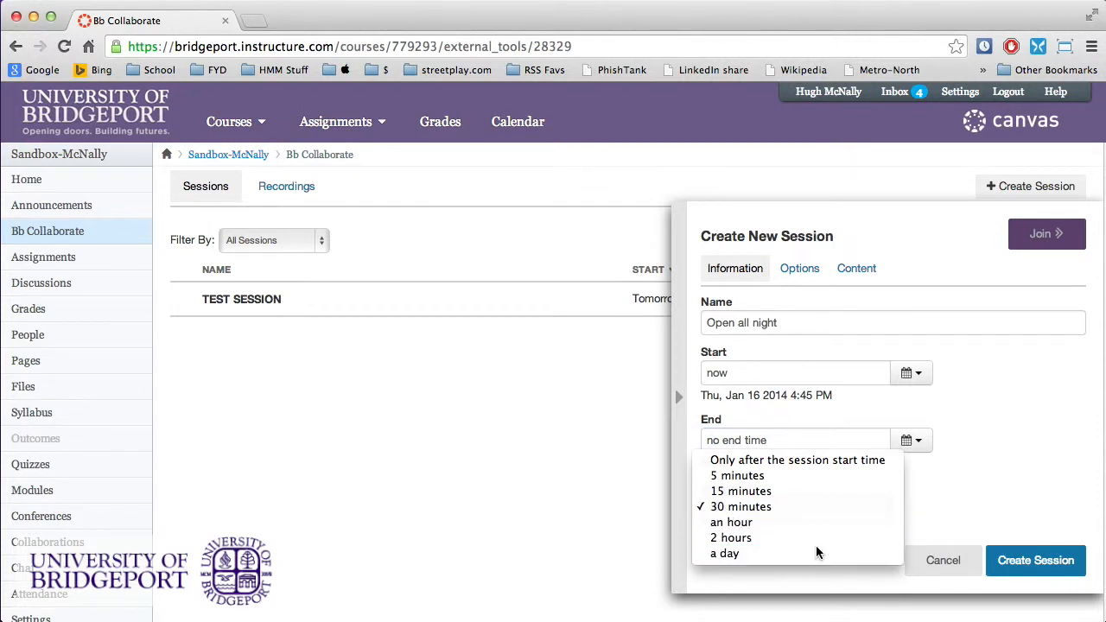
click(1032, 561)
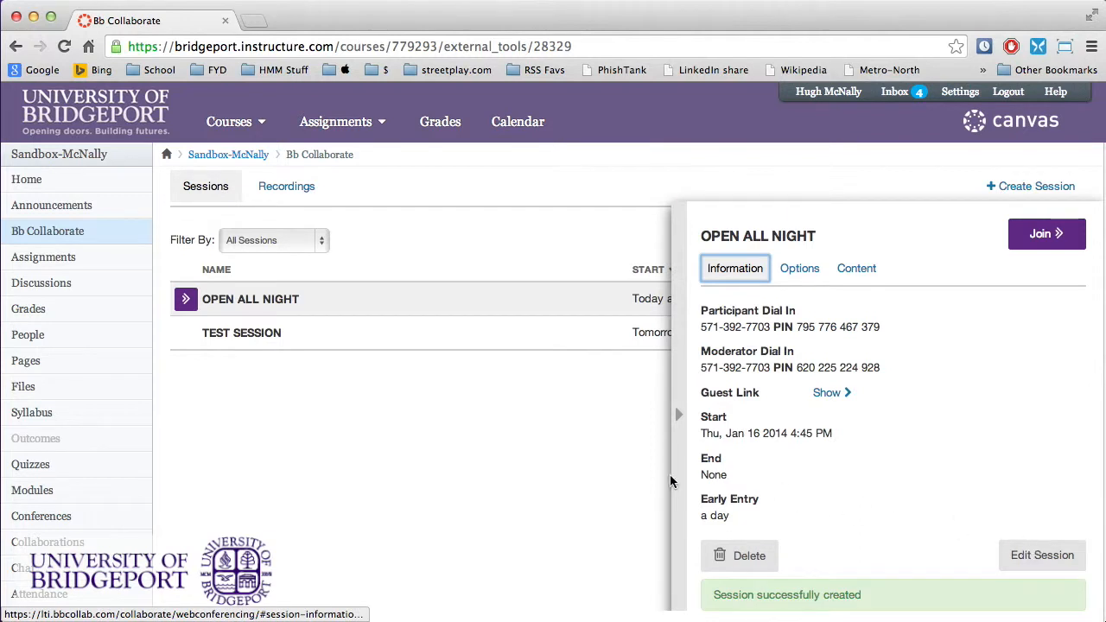
Close the new session's details and filter the session list by Upcoming Sessions and by Available Sessions
click(605, 470)
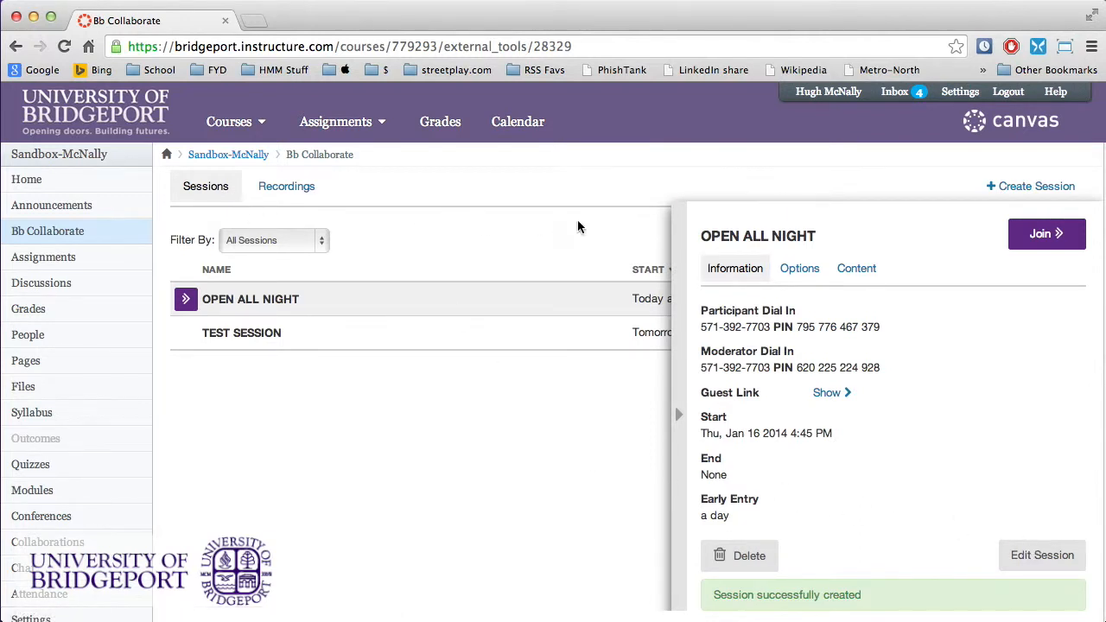
click(678, 415)
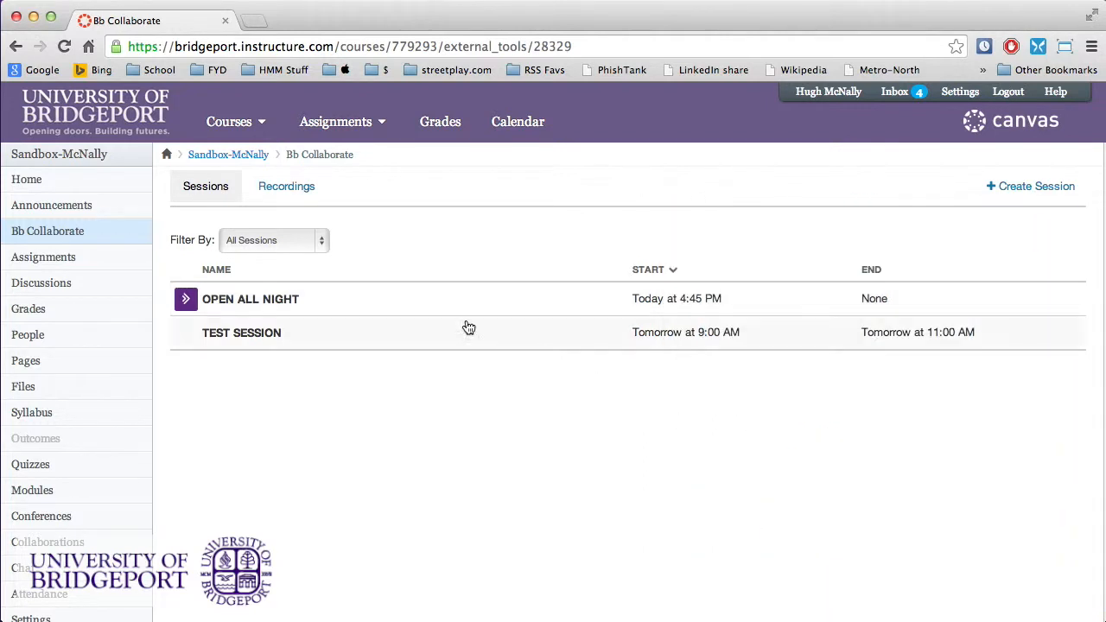
click(314, 248)
click(307, 252)
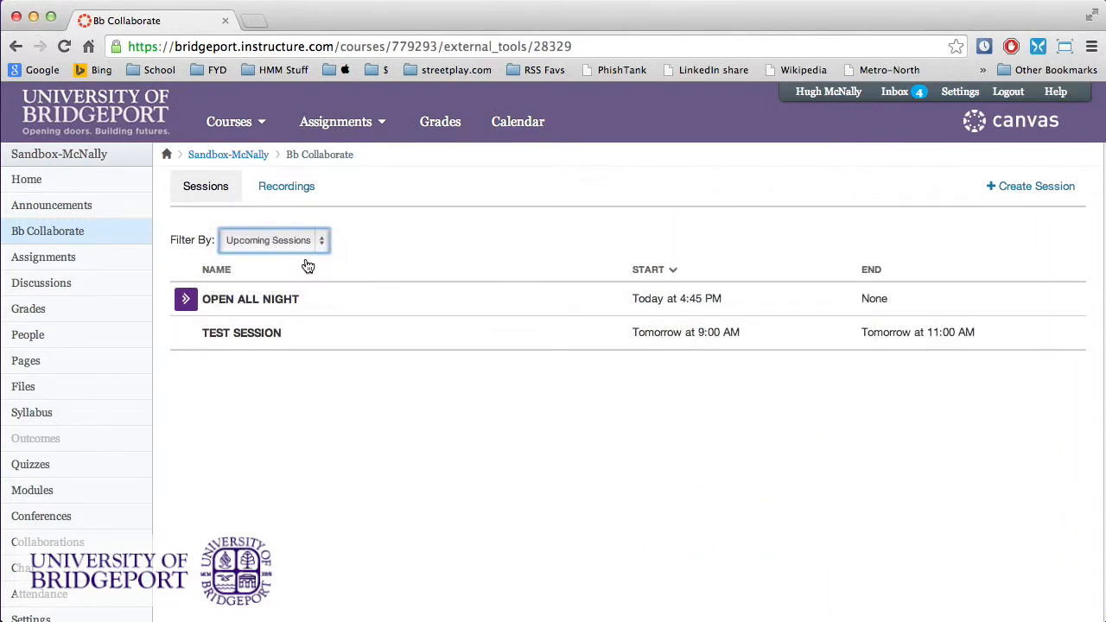
click(310, 240)
click(297, 250)
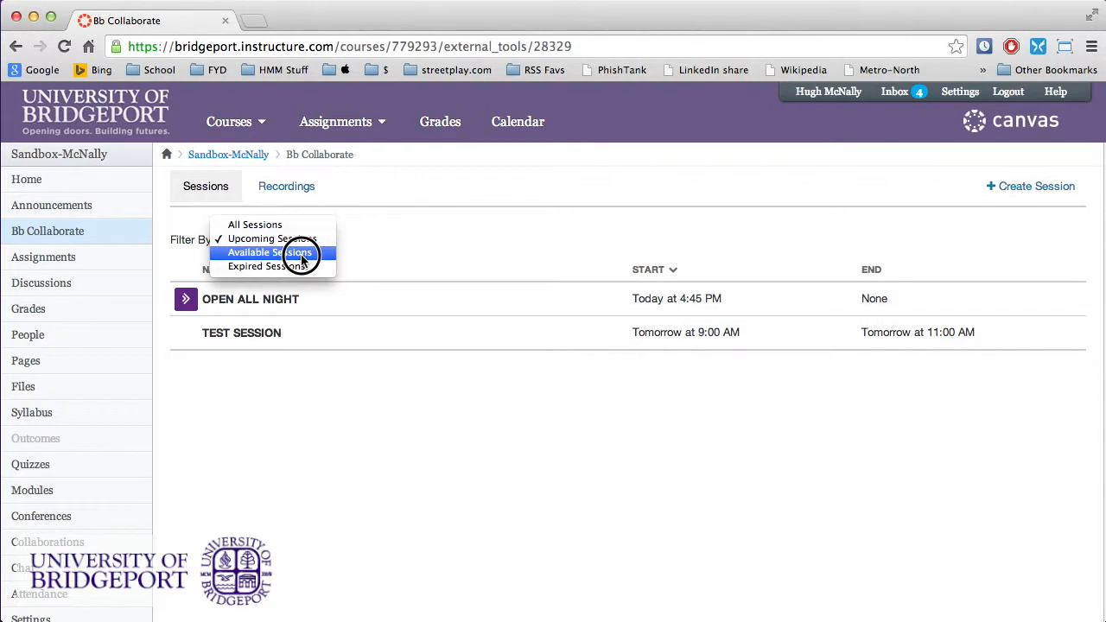
click(304, 246)
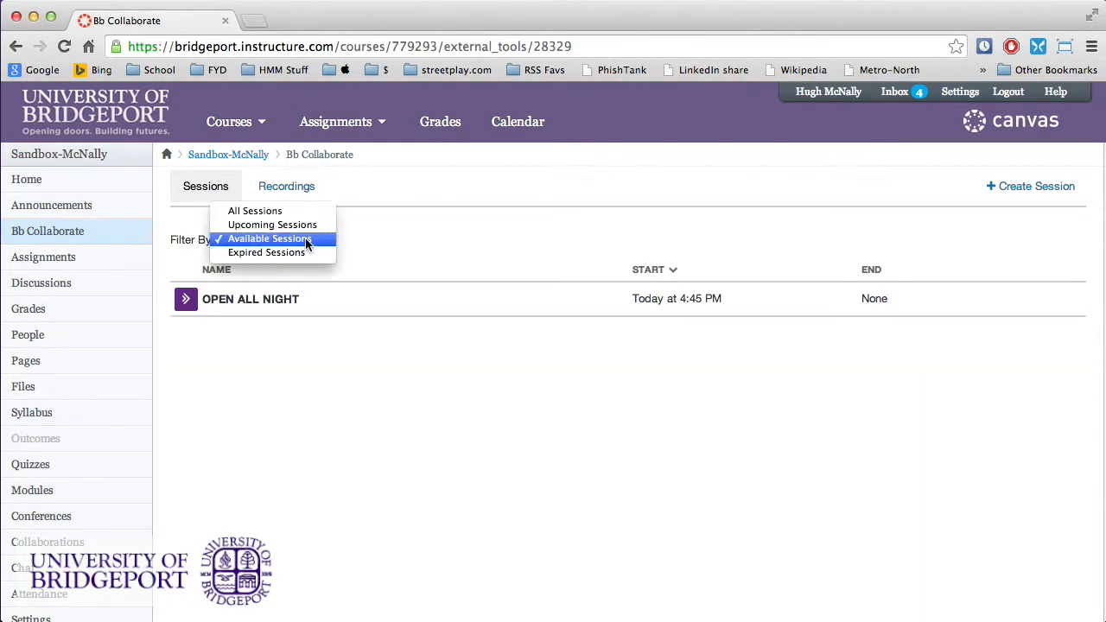